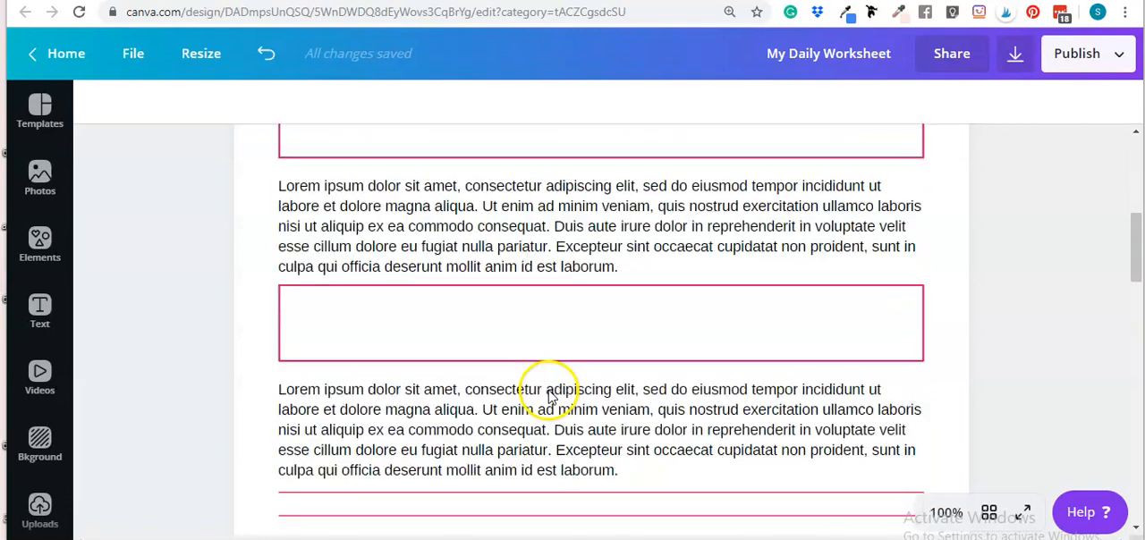
- Look through the worksheet design's two pages, checking the text boxes, lined areas and daily planner layout
scroll(666, 411, up, 10)
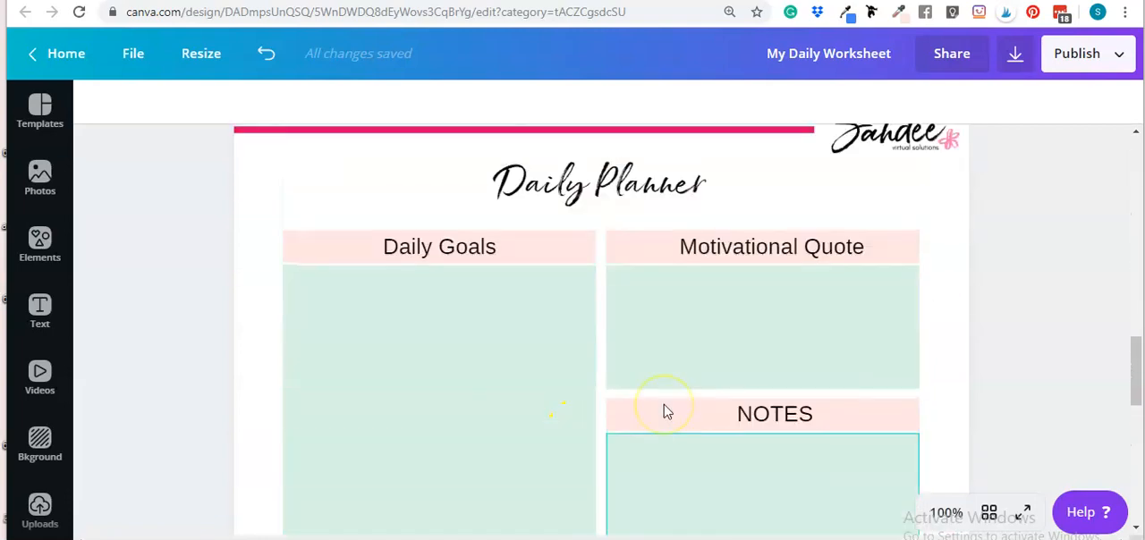
scroll(667, 411, up, 4)
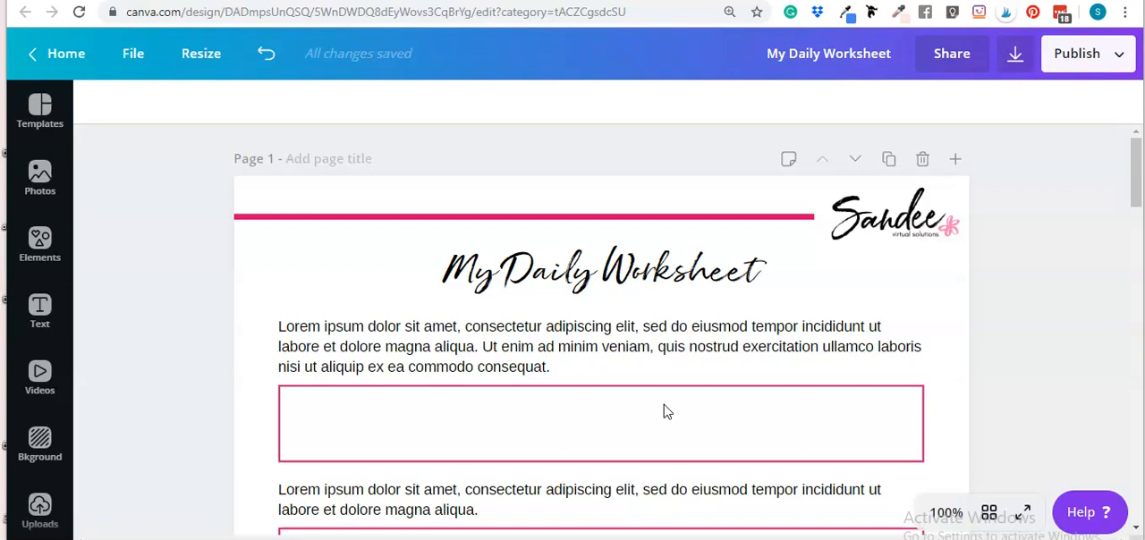
scroll(664, 412, down, 2)
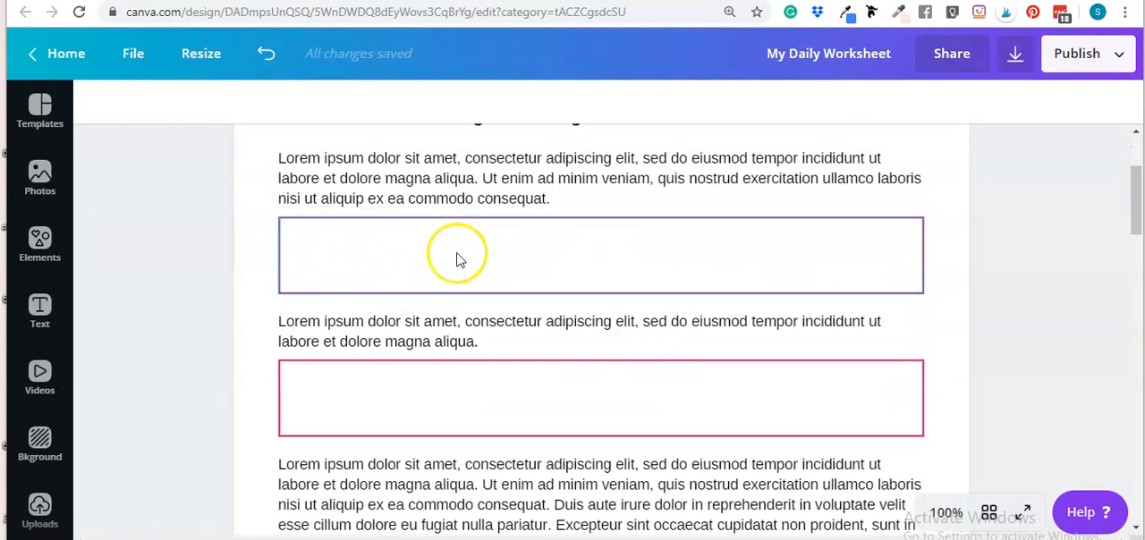
scroll(417, 337, down, 4)
scroll(437, 400, down, 4)
scroll(447, 404, up, 10)
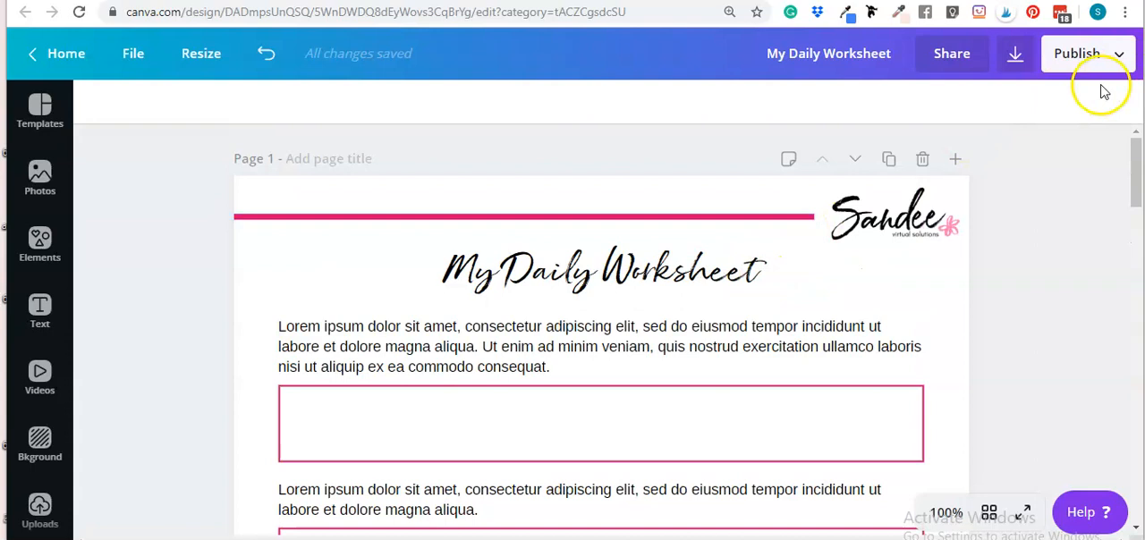
- Download all pages of the design as PDF Standard and save it to the Desktop as My Daily Worksheet
click(1100, 58)
click(985, 154)
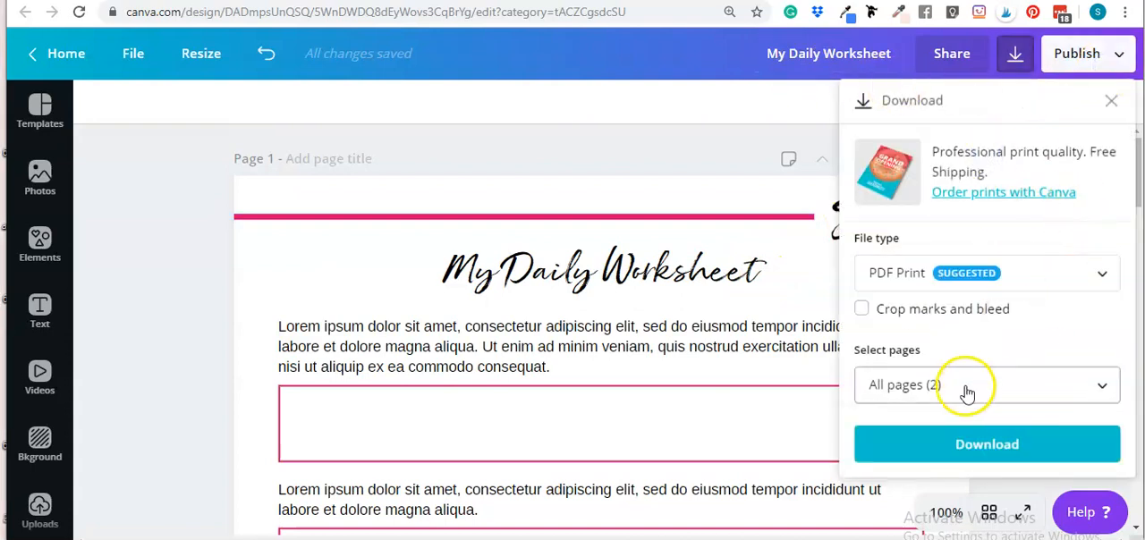
click(1035, 283)
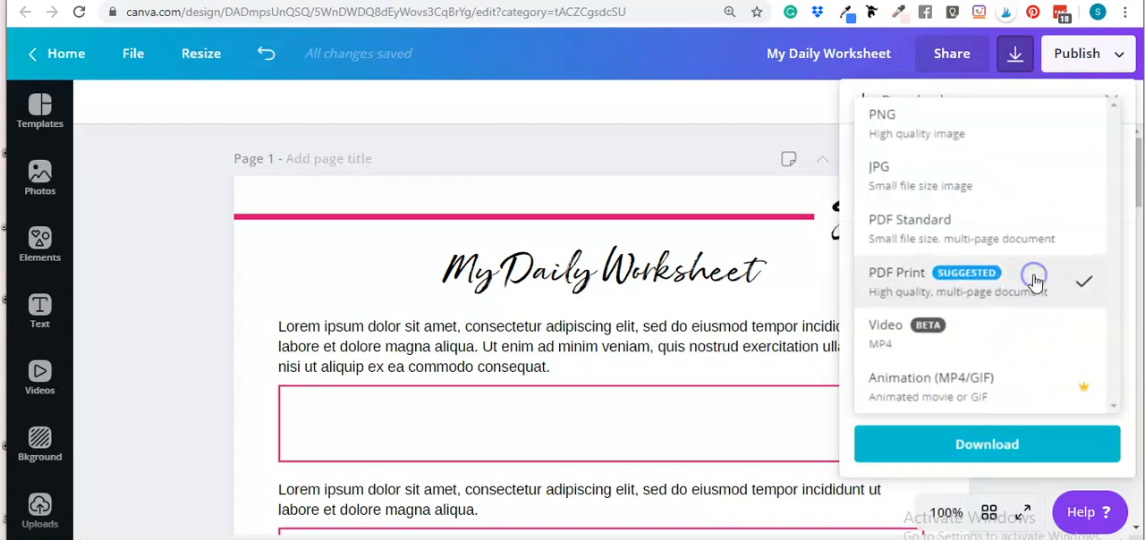
click(999, 238)
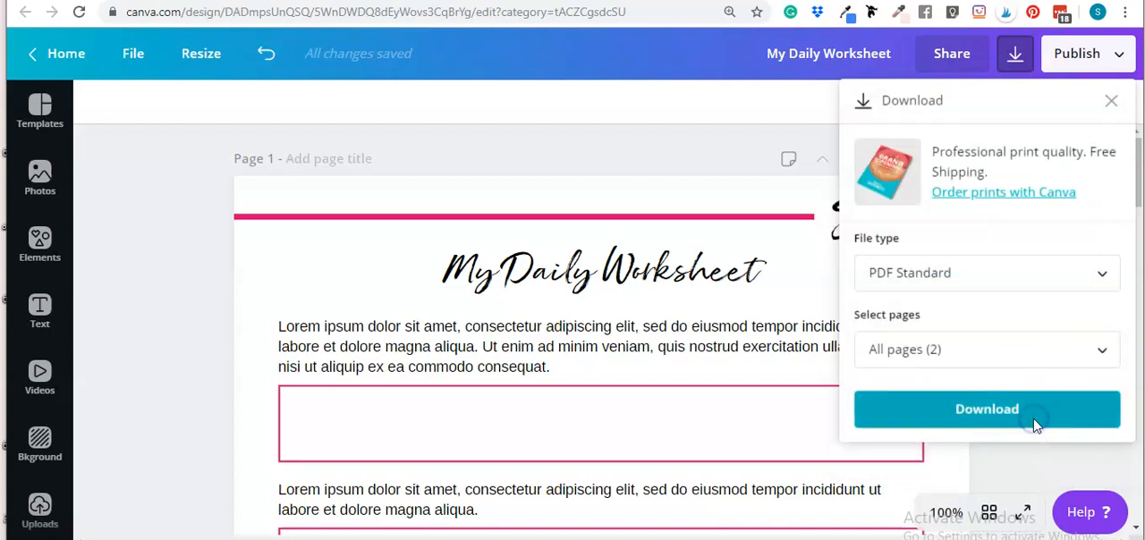
click(1035, 426)
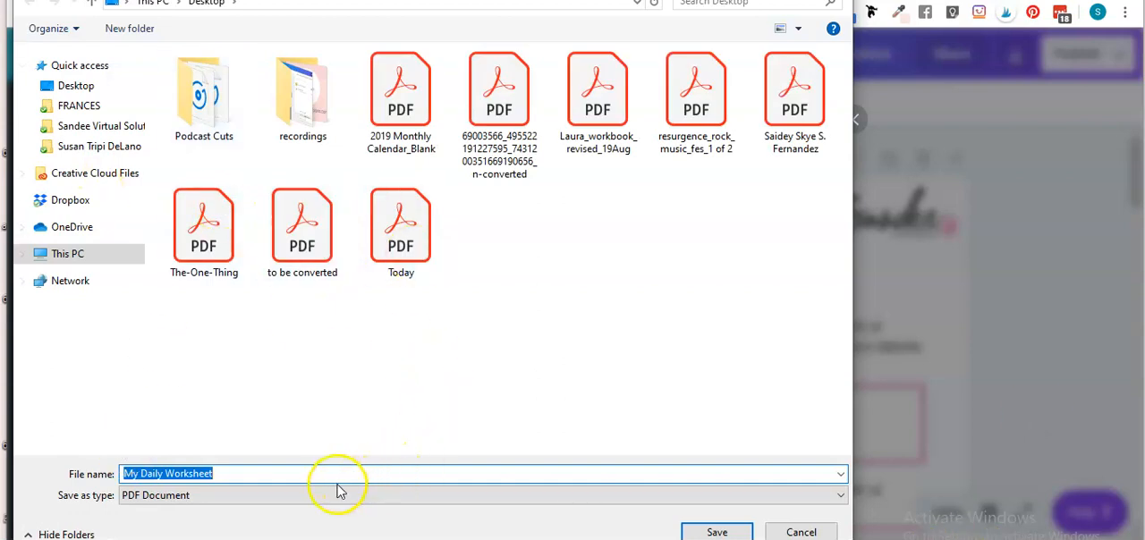
click(717, 532)
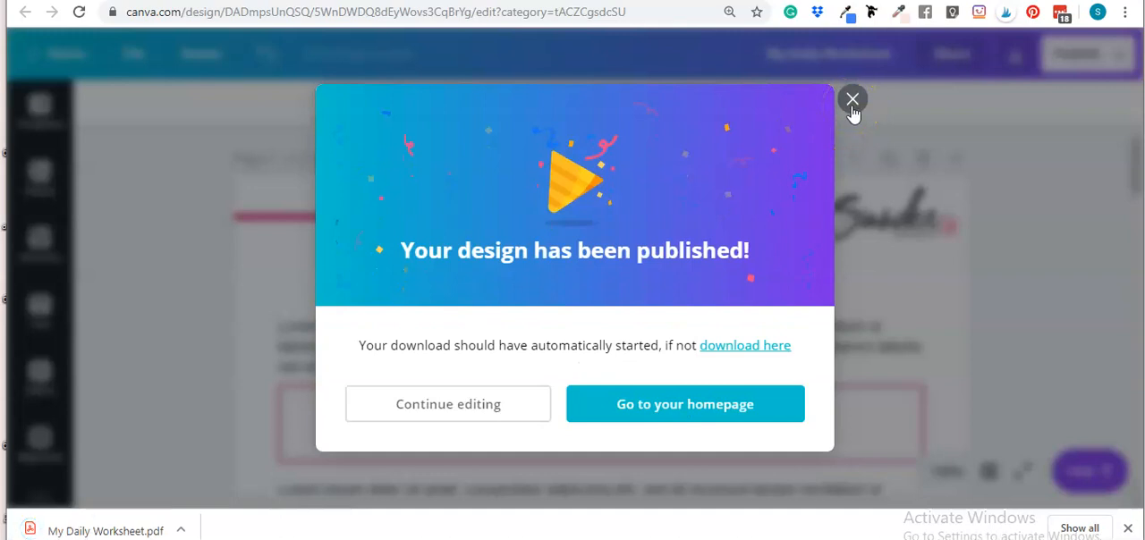
click(852, 101)
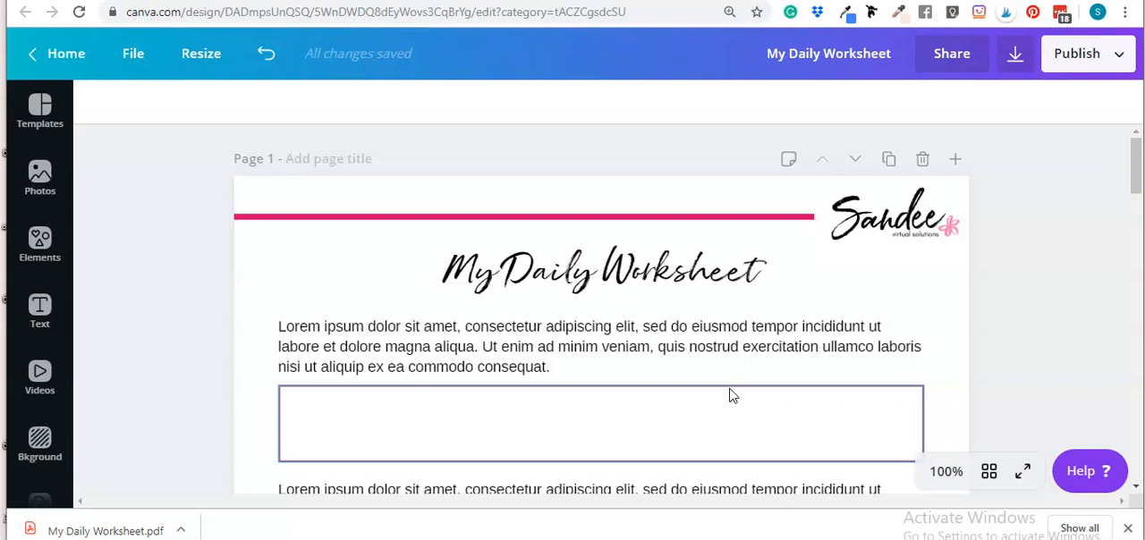
- Switch to Adobe Acrobat Pro DC and bring up the dialog for opening a file
click(739, 428)
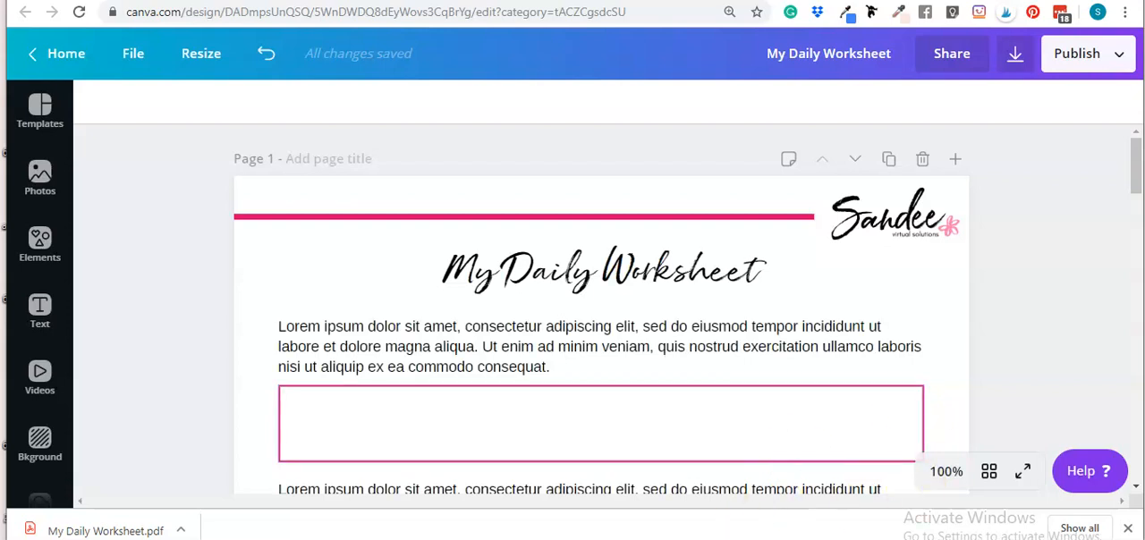
mouse_move(764, 539)
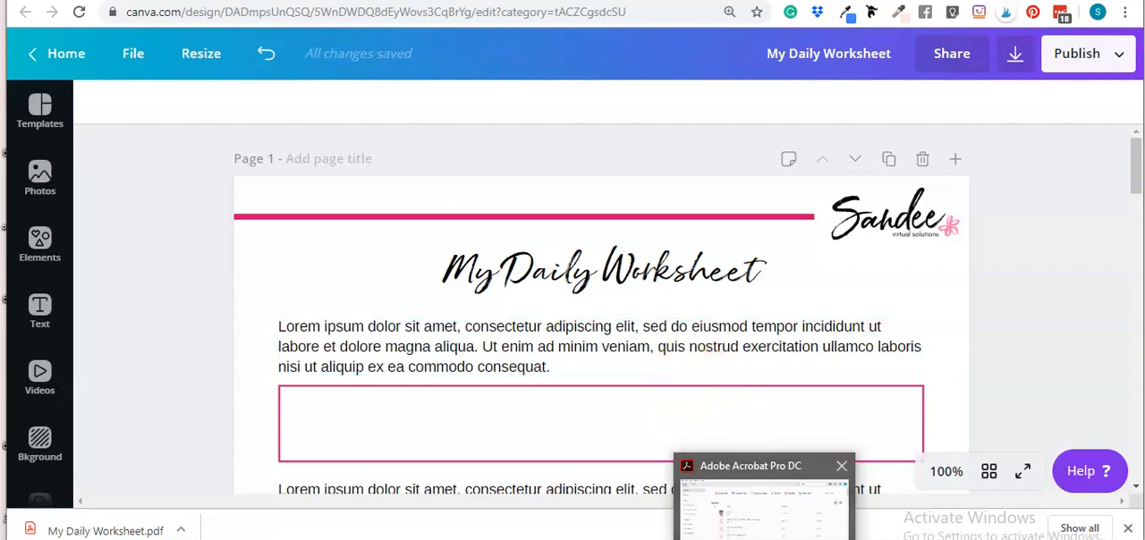
click(764, 505)
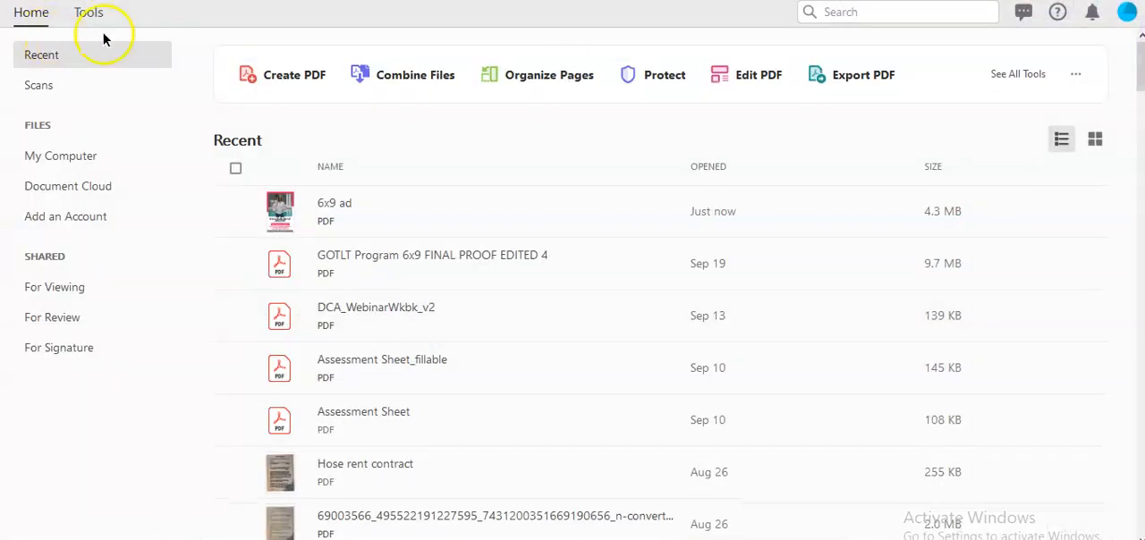
click(12, 0)
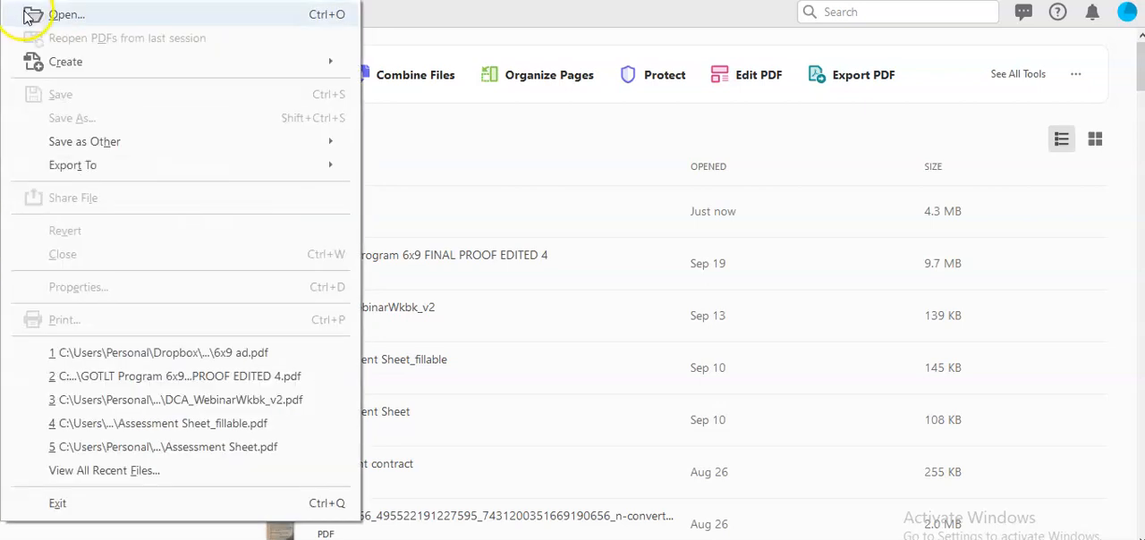
click(28, 15)
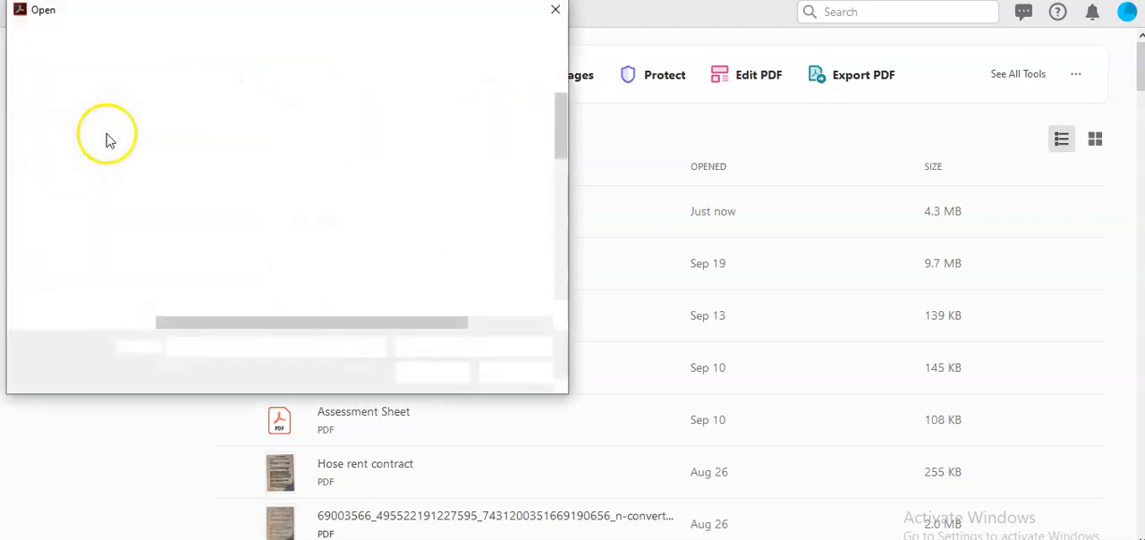
- Browse to the Desktop folder under This PC in the Open dialog
click(79, 263)
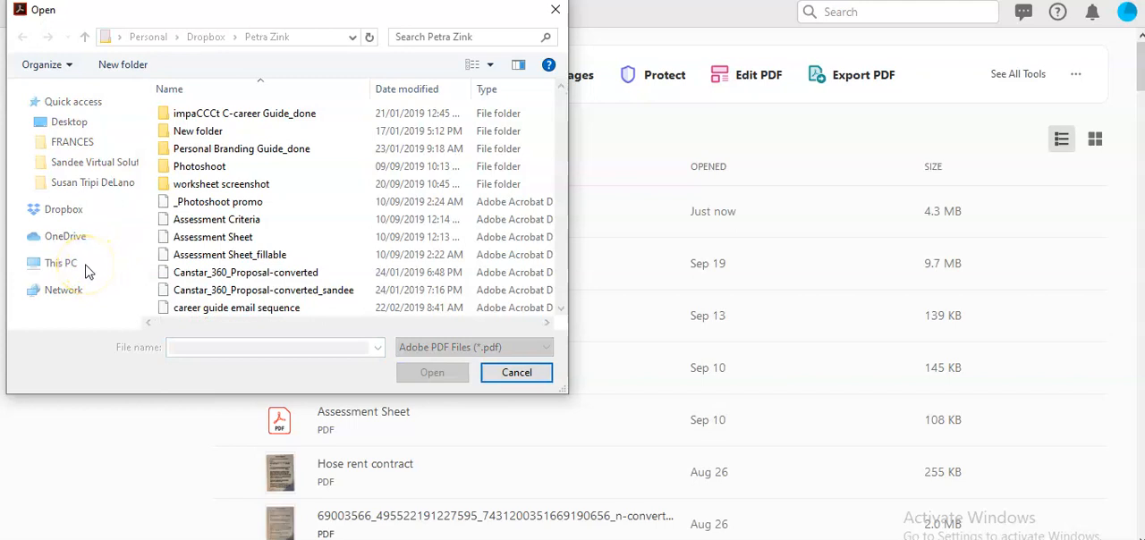
click(85, 263)
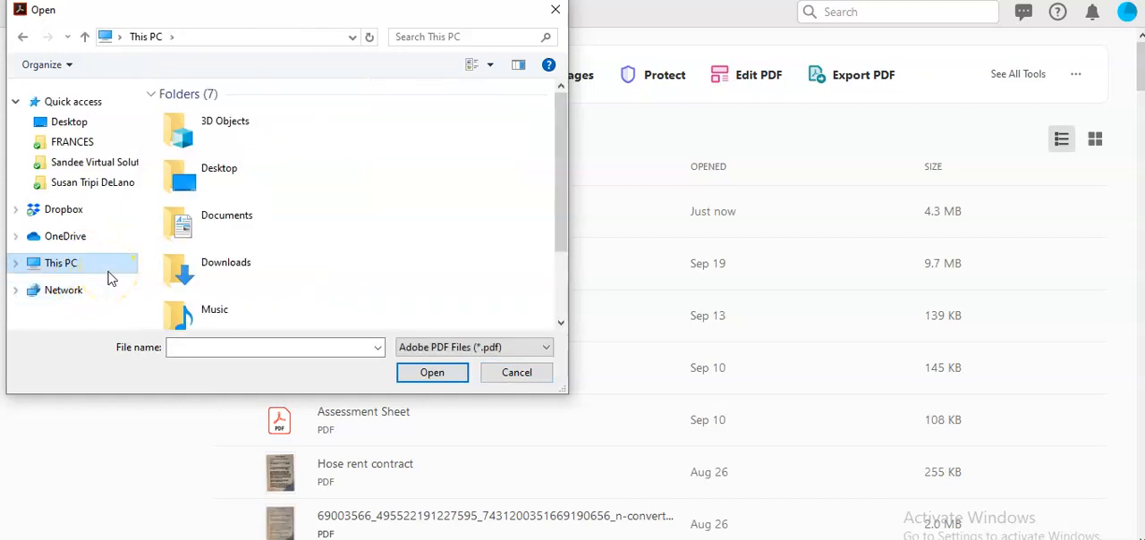
click(175, 272)
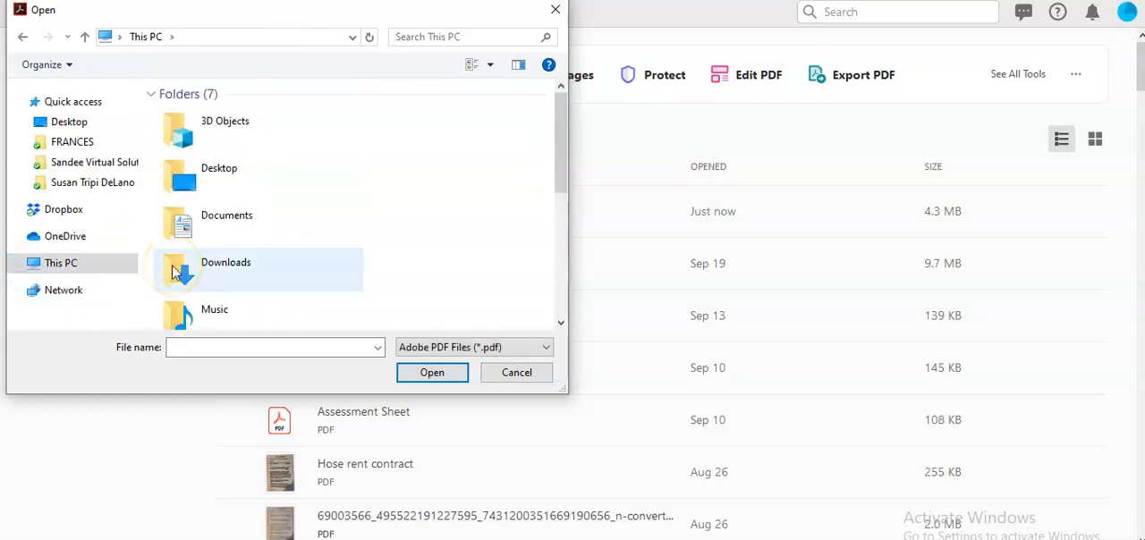
click(222, 233)
click(271, 126)
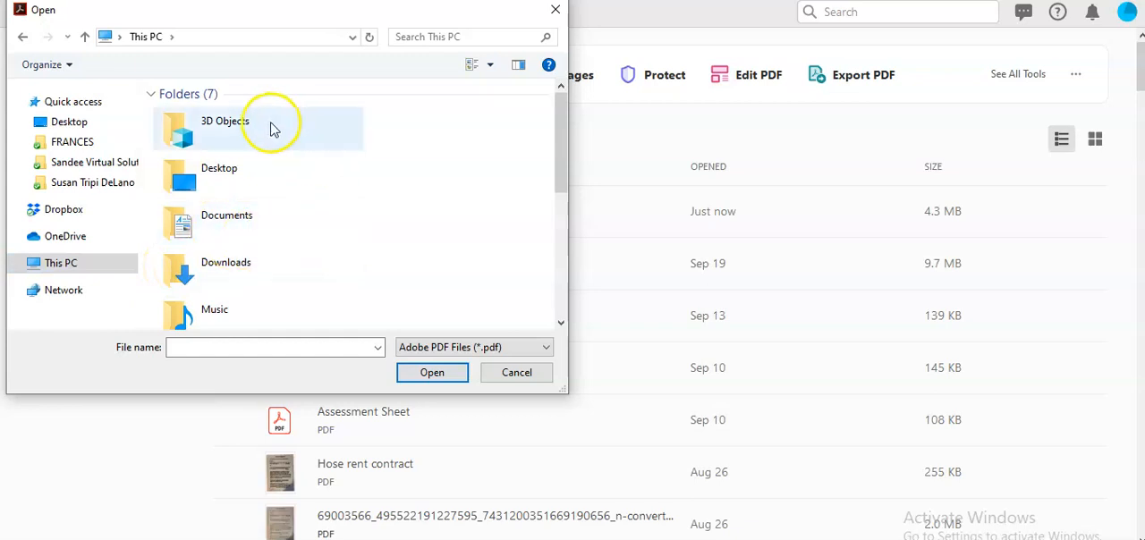
scroll(259, 152, down, 5)
click(252, 204)
scroll(264, 188, up, 2)
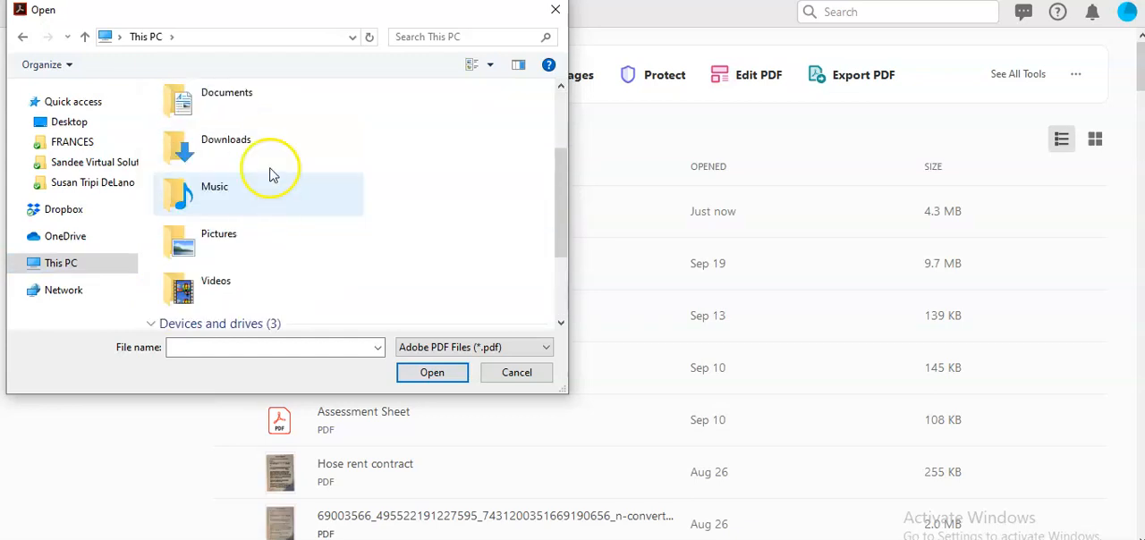
scroll(252, 206, down, 3)
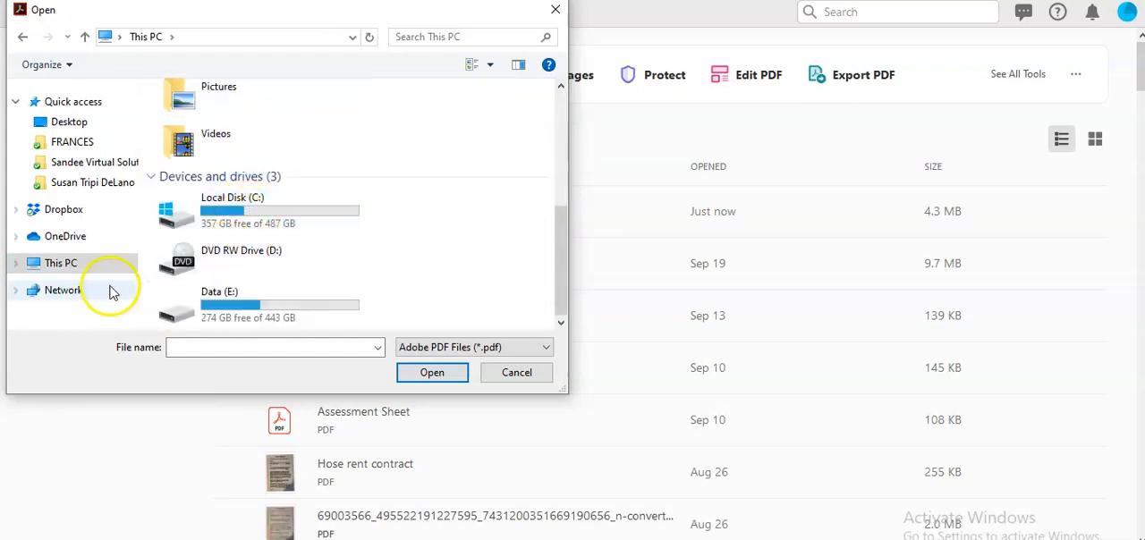
scroll(273, 188, up, 5)
double_click(265, 183)
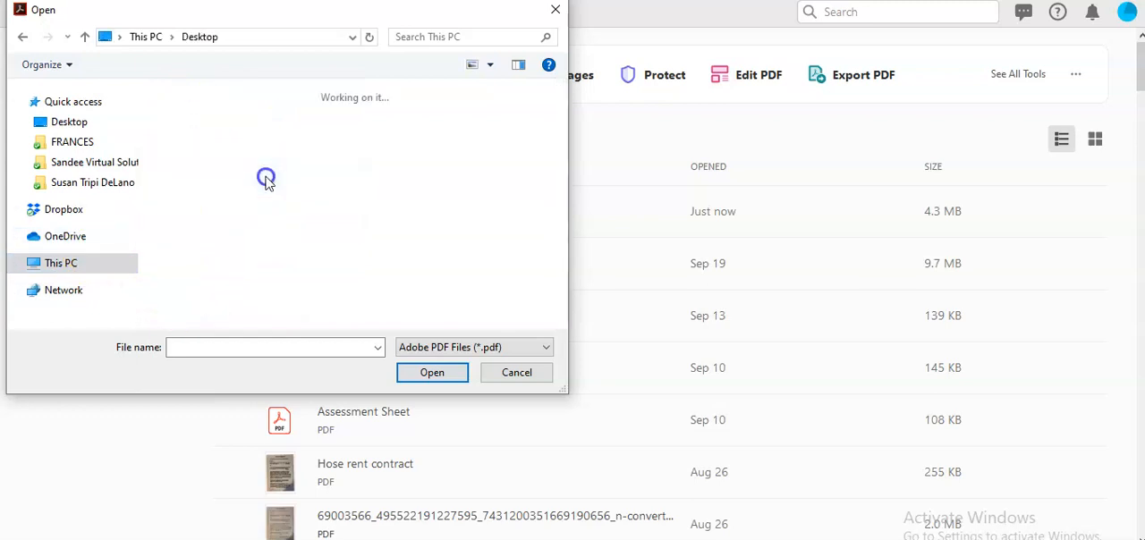
- Open the My Daily Worksheet PDF from the Desktop folder
scroll(287, 269, down, 2)
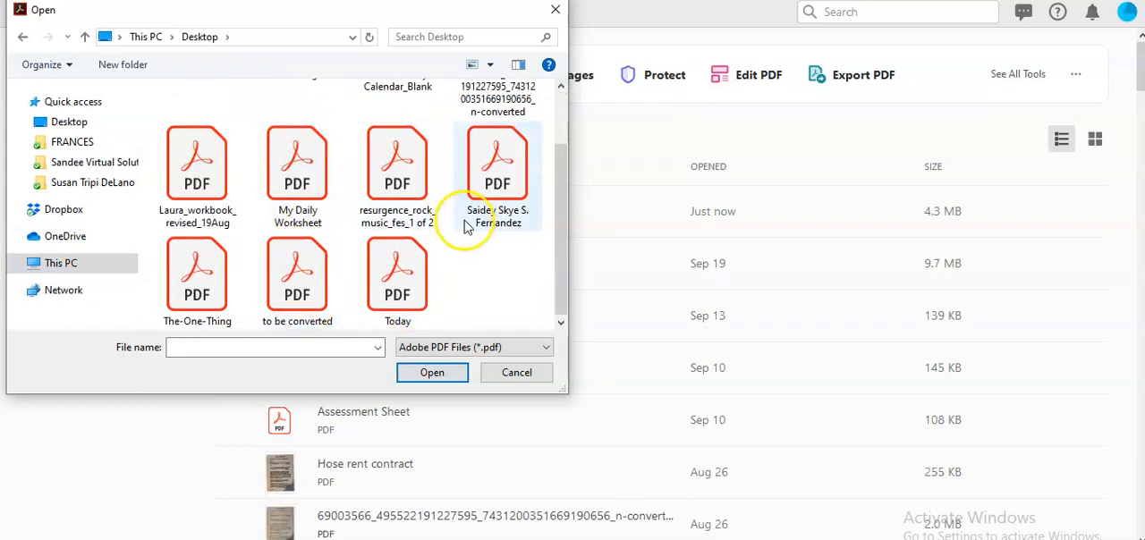
click(295, 183)
click(421, 373)
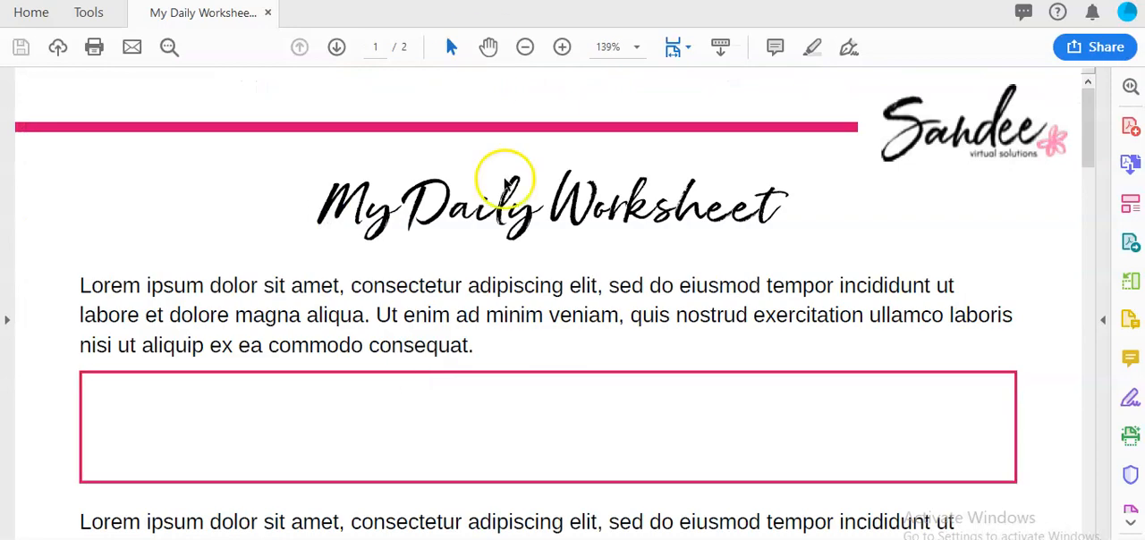
- Examine the first page's boxes and lines, and test whether its paragraph text and title can be selected
scroll(591, 269, down, 6)
scroll(579, 349, down, 6)
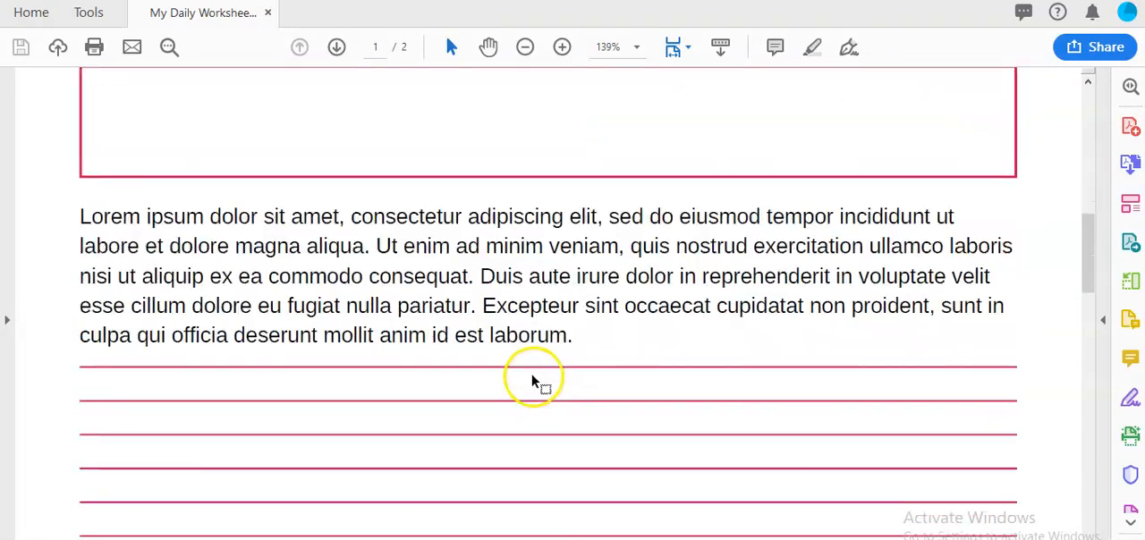
scroll(550, 353, up, 3)
scroll(424, 265, up, 4)
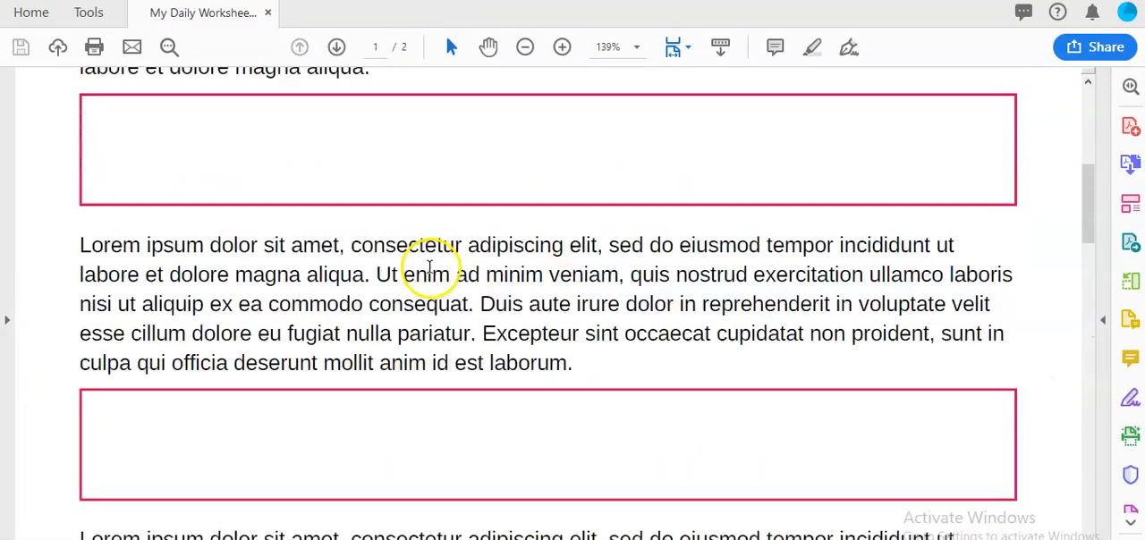
double_click(256, 229)
scroll(268, 260, up, 2)
scroll(267, 270, up, 4)
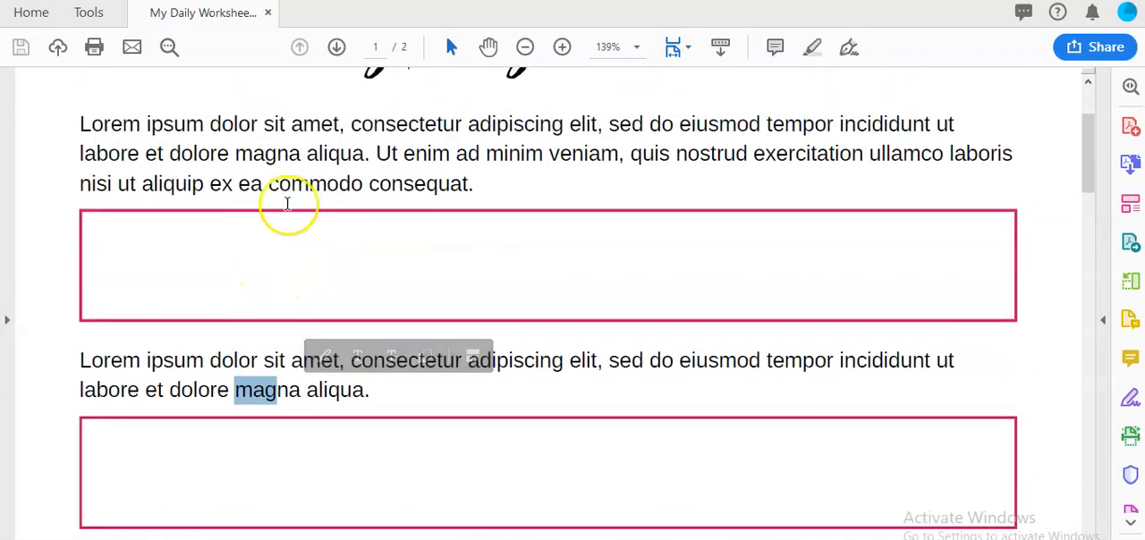
drag(146, 205, 463, 239)
scroll(463, 239, up, 2)
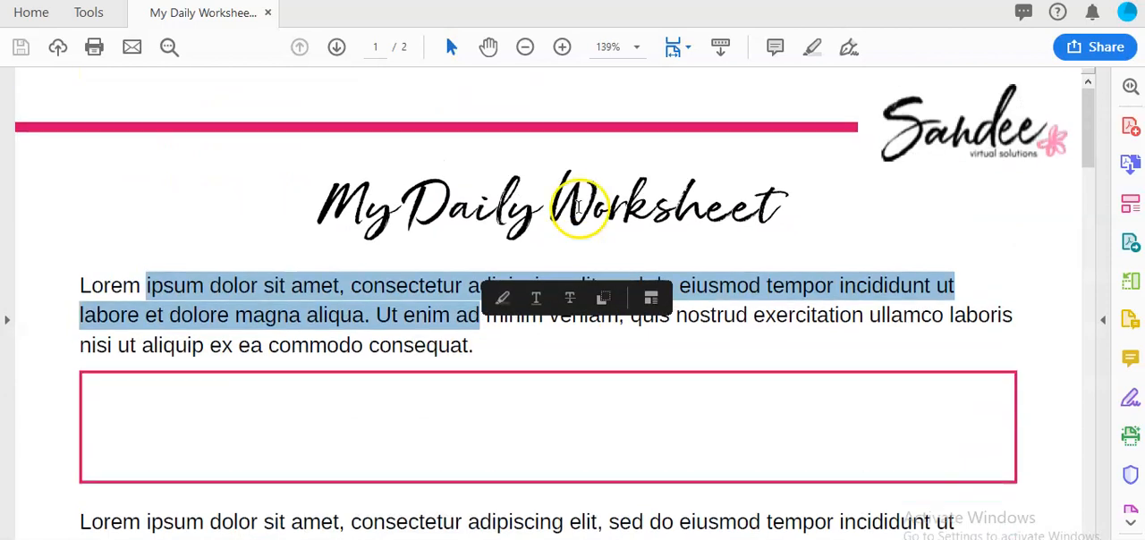
drag(349, 202, 561, 224)
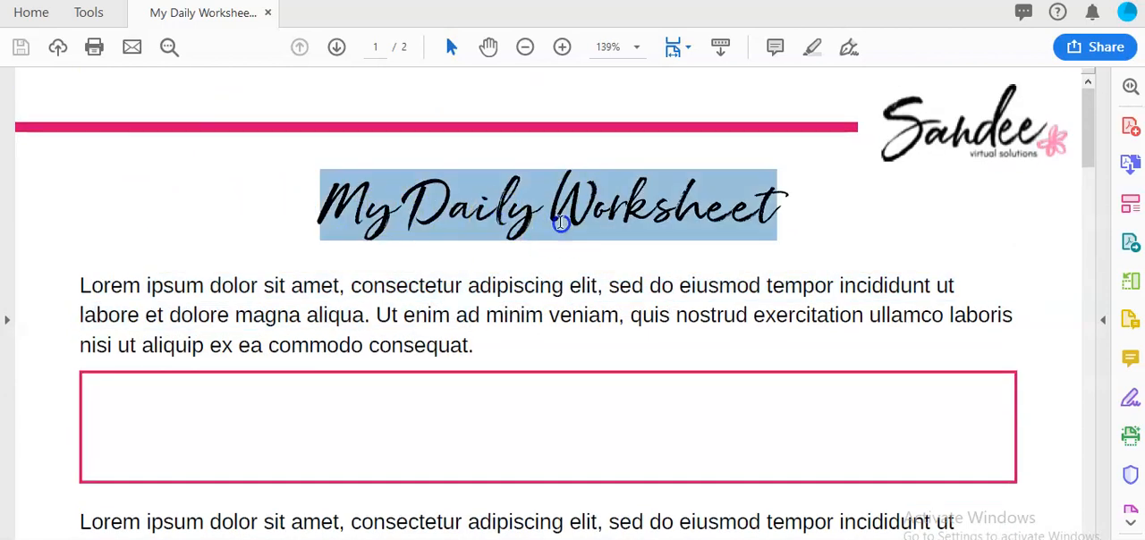
click(216, 431)
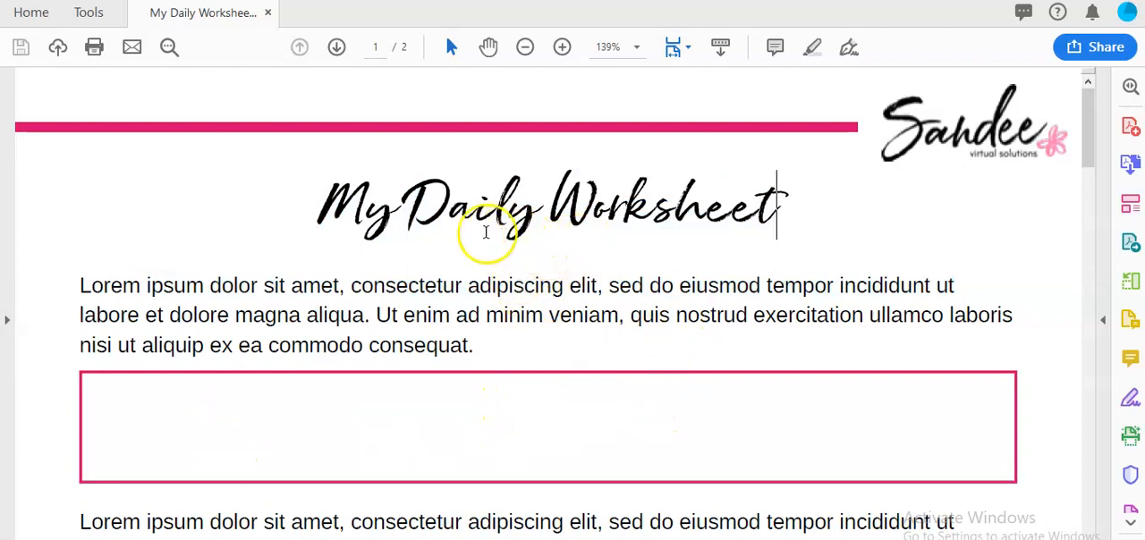
- Start Prepare Form on the My Daily Worksheet file without requiring signatures
scroll(463, 248, down, 2)
scroll(558, 153, up, 1)
scroll(464, 268, down, 1)
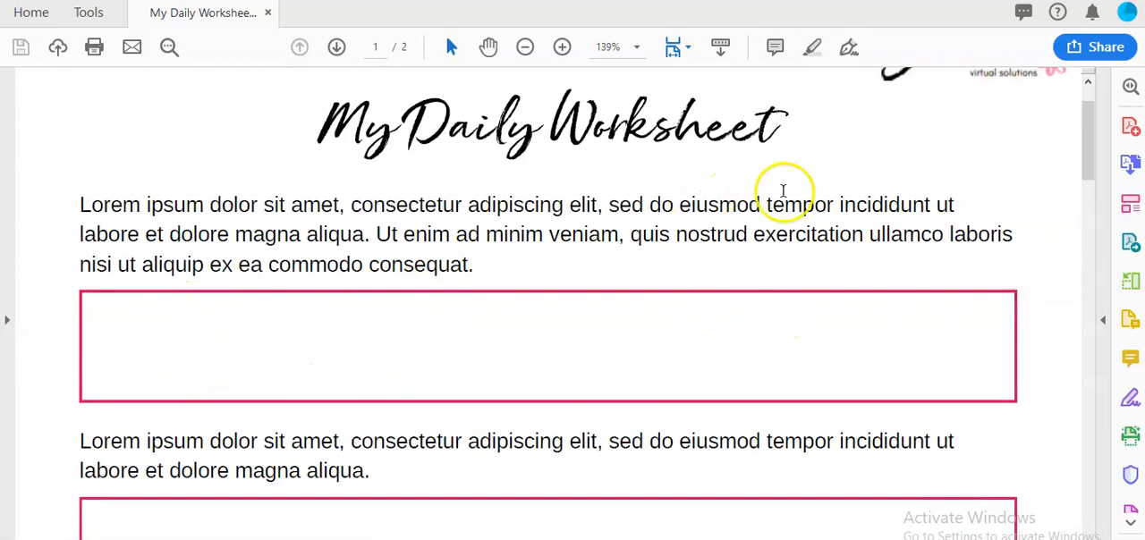
scroll(921, 170, up, 1)
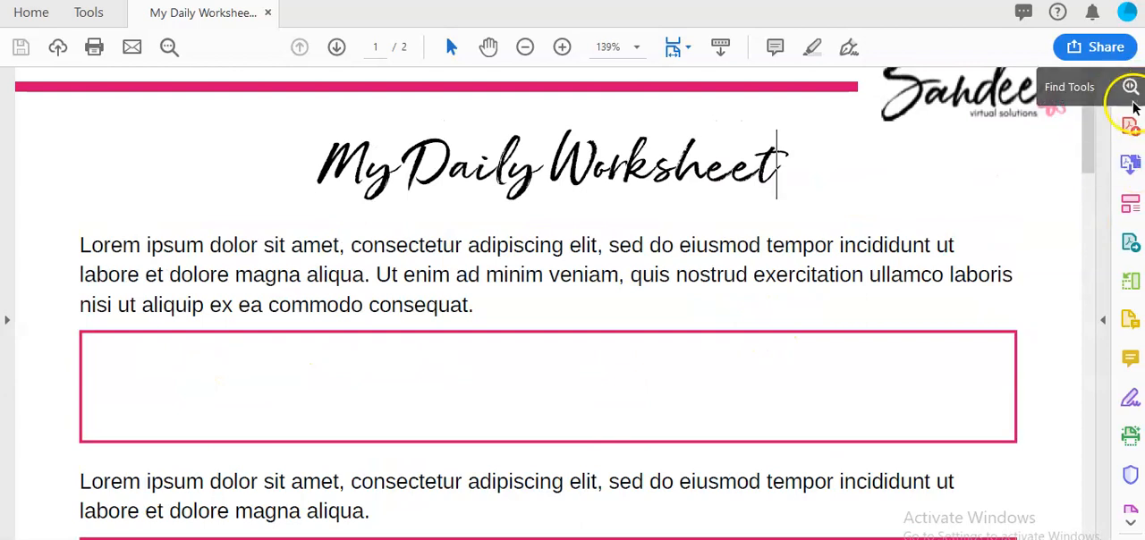
click(1127, 90)
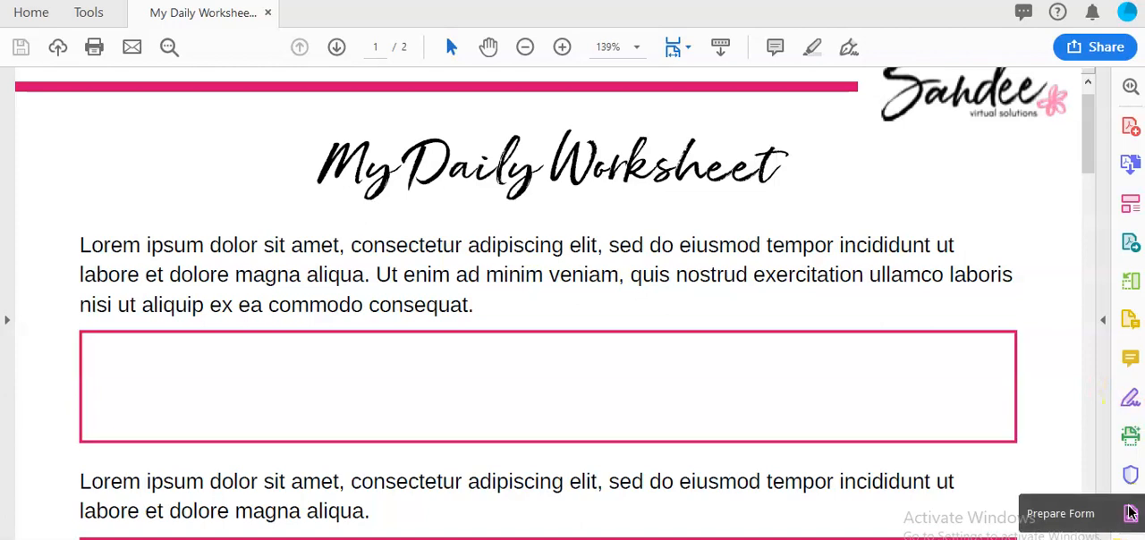
click(1130, 512)
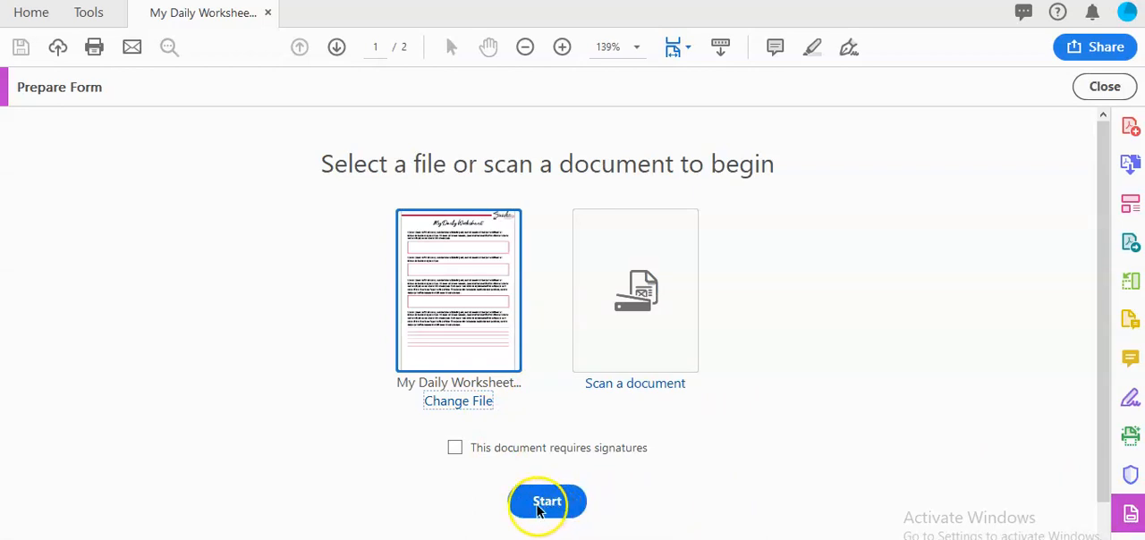
click(547, 502)
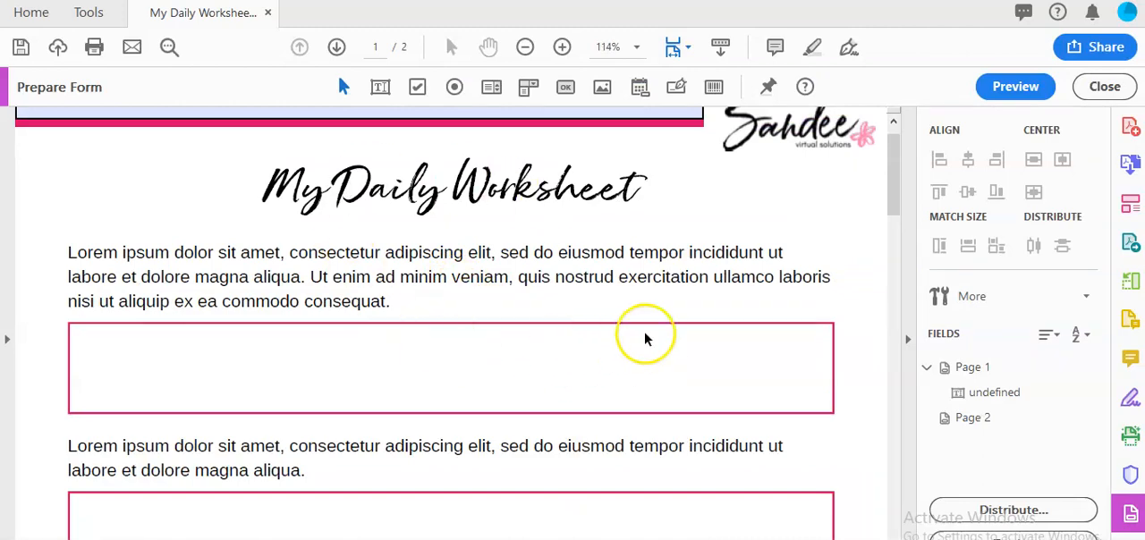
- Delete the automatically detected text field above the pink bar in the page 1 header
scroll(646, 338, down, 10)
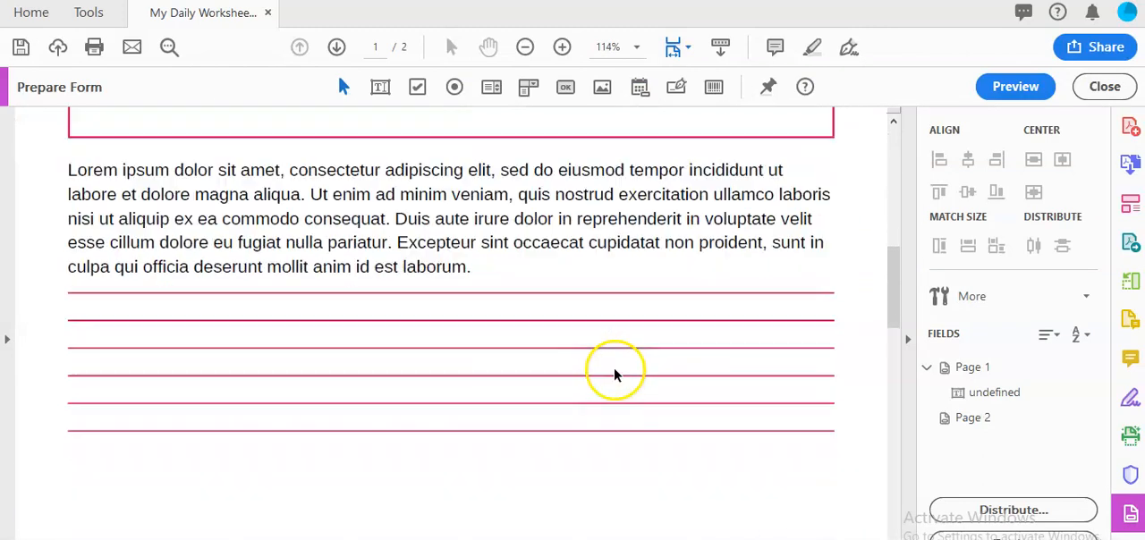
scroll(614, 374, down, 15)
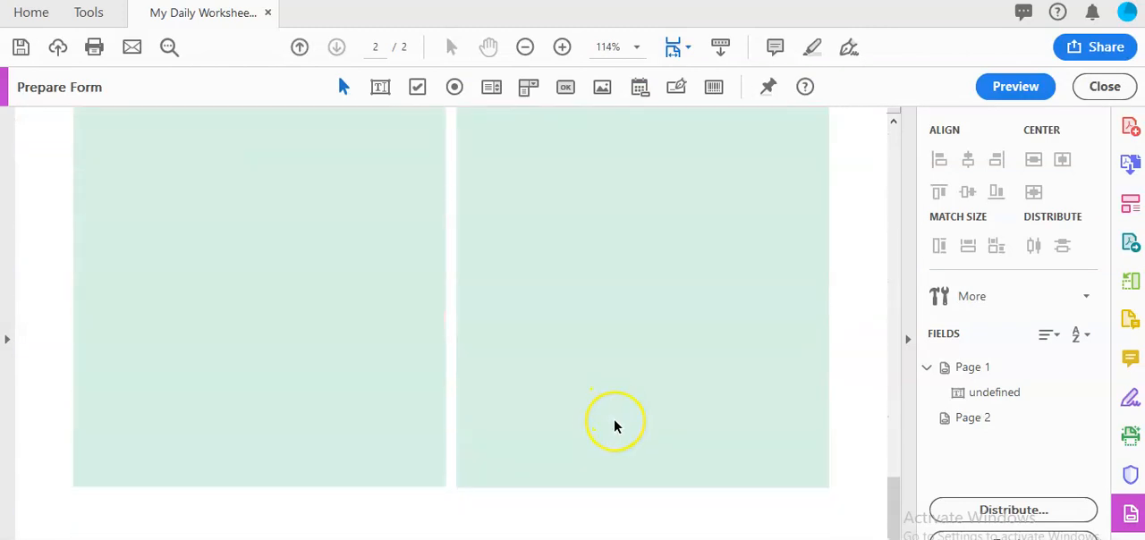
scroll(615, 421, up, 15)
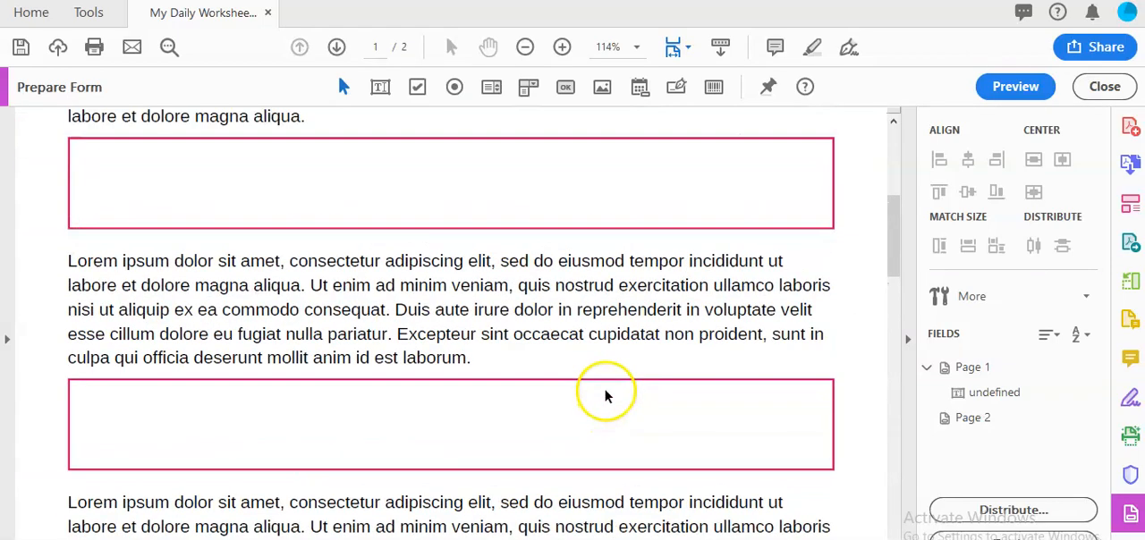
scroll(606, 392, up, 5)
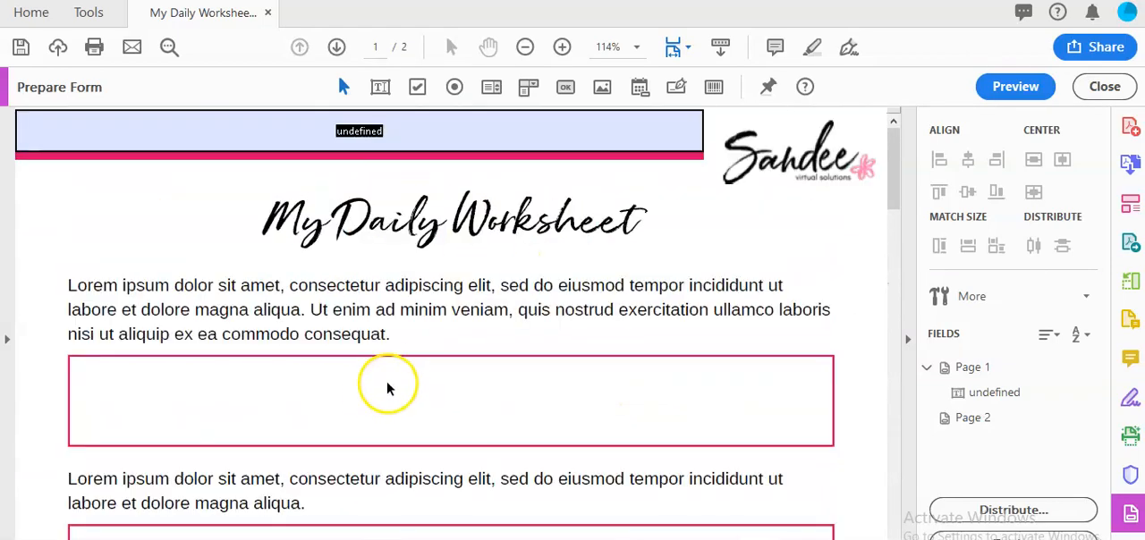
scroll(412, 296, down, 1)
scroll(206, 277, down, 2)
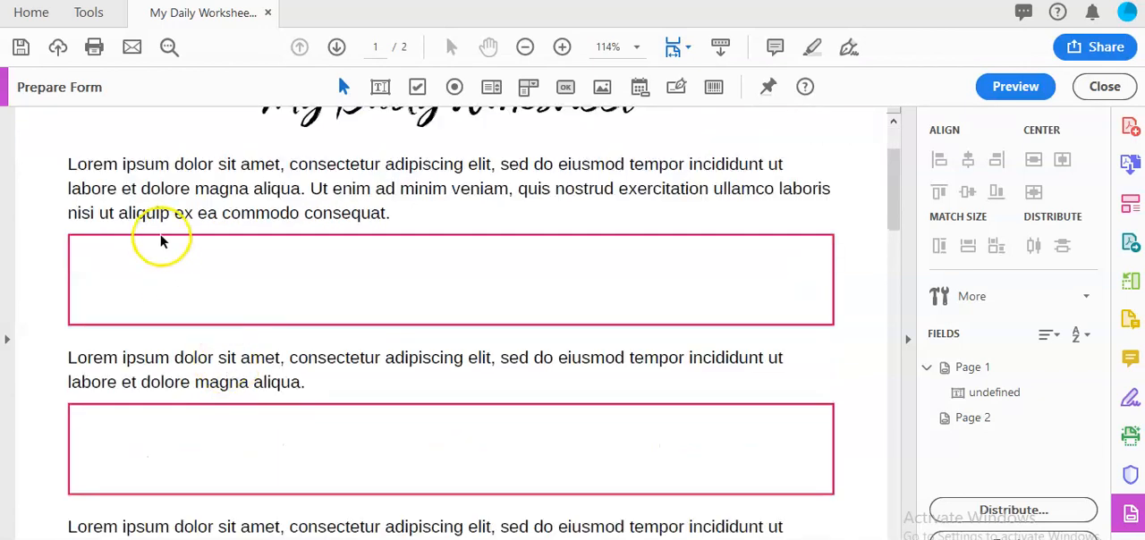
scroll(224, 261, up, 2)
click(447, 139)
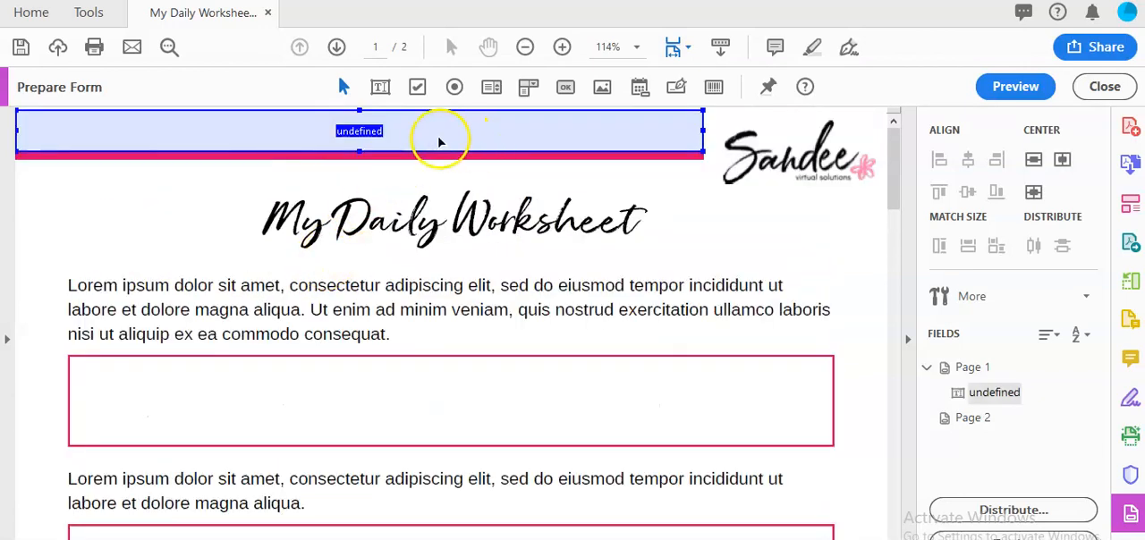
right_click(604, 135)
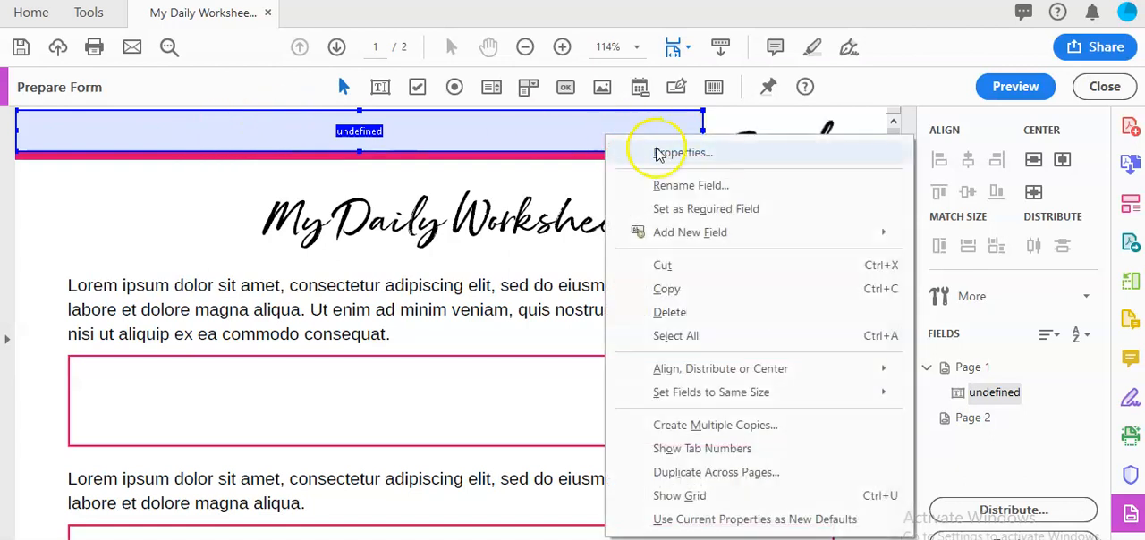
click(671, 315)
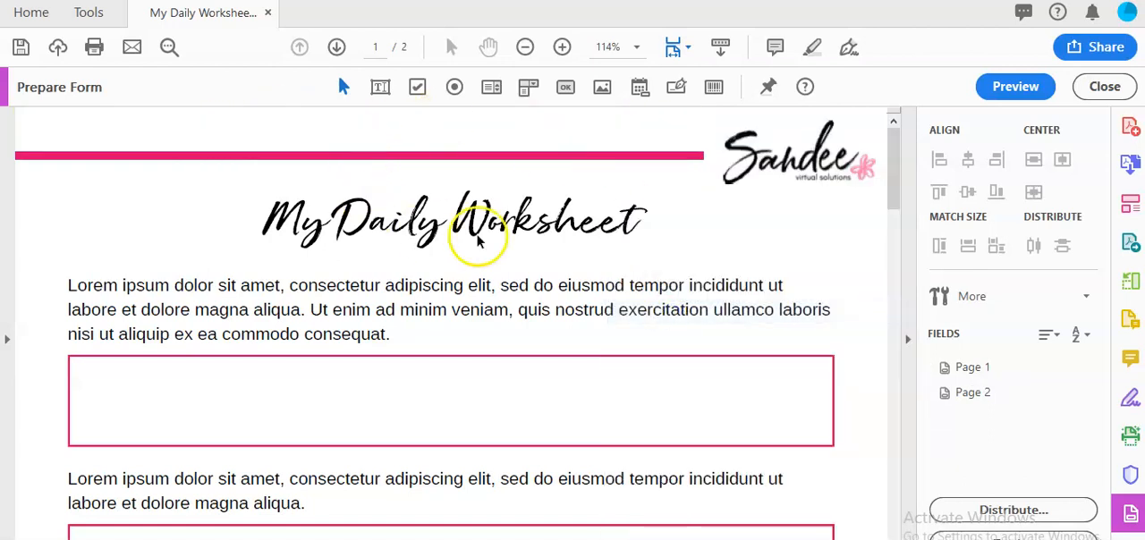
- Add a text field that fills the first pink-outlined box on page 1, keeping the default field name
scroll(422, 345, down, 3)
scroll(250, 249, up, 1)
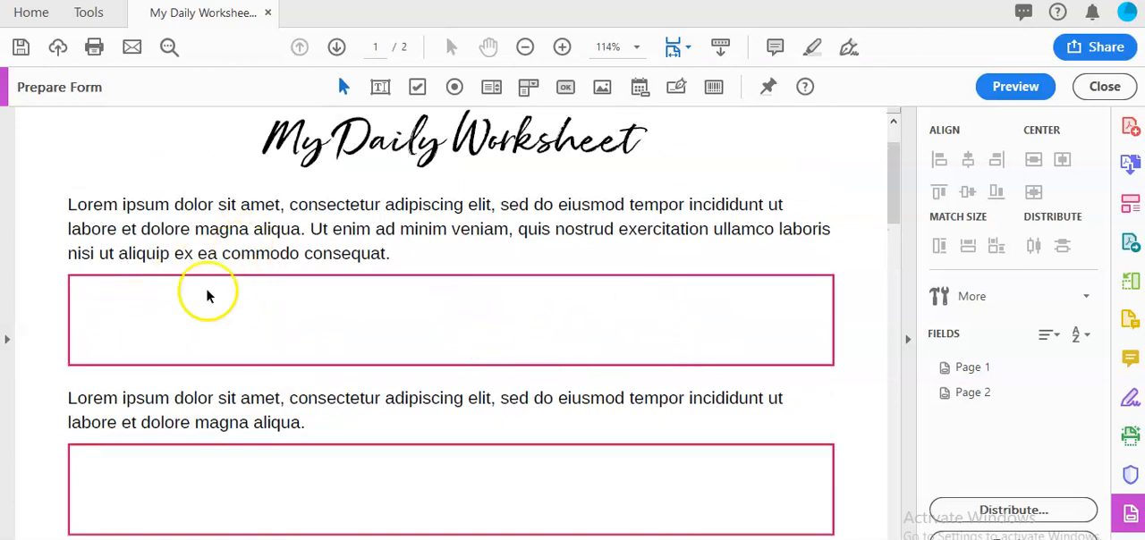
scroll(519, 336, up, 1)
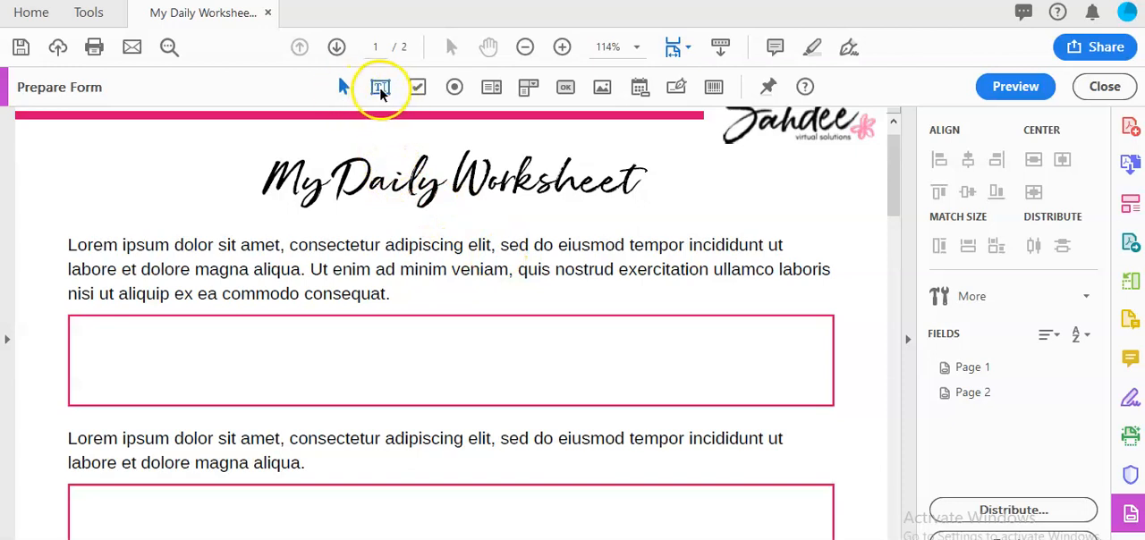
click(379, 86)
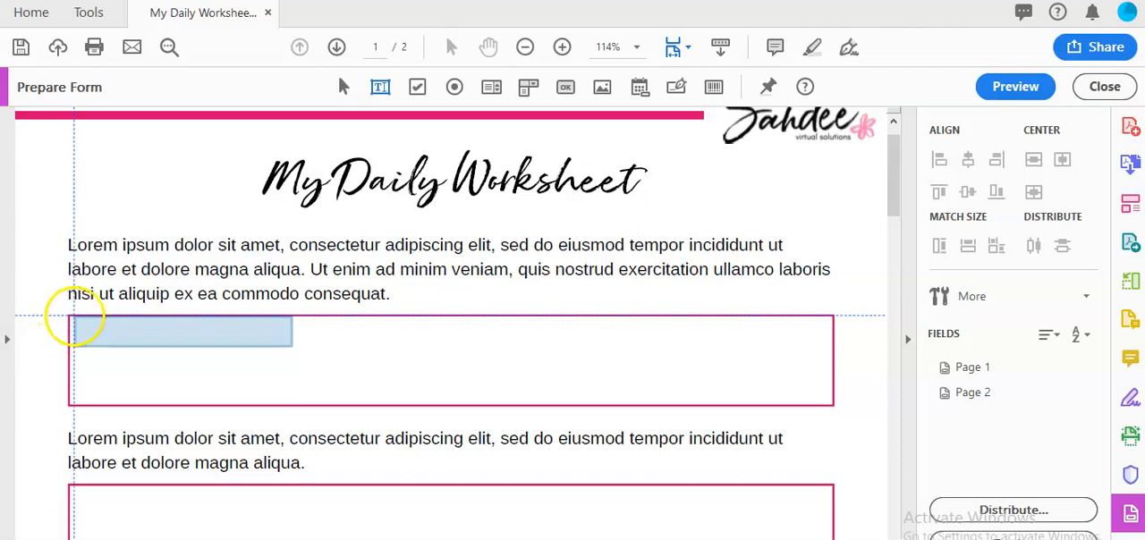
click(71, 318)
drag(72, 319, 832, 406)
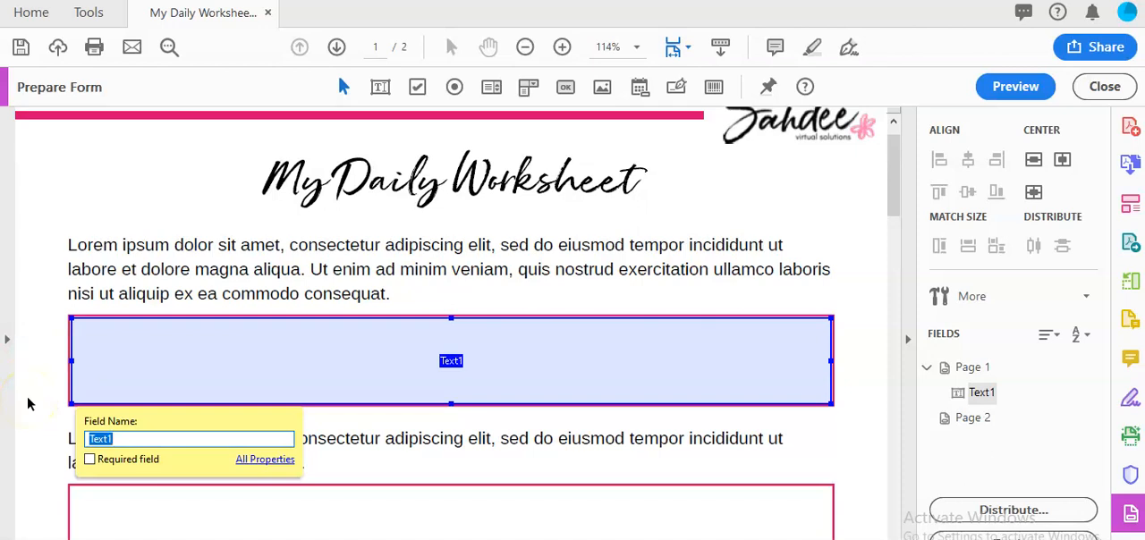
click(54, 468)
- Add a text field that fills the second pink-outlined box on page 1, keeping the default field name
scroll(161, 379, down, 1)
scroll(178, 328, up, 1)
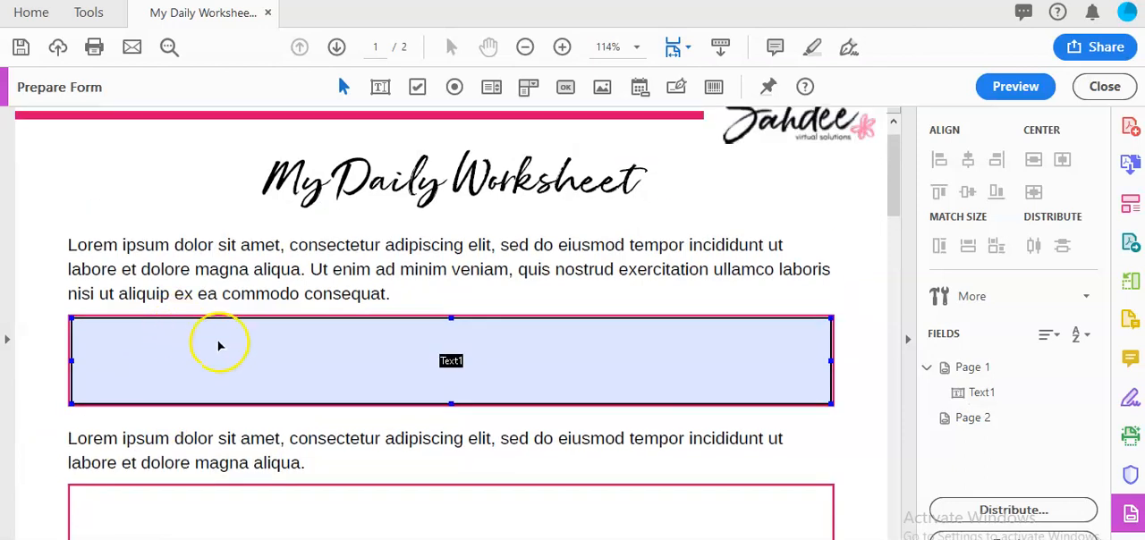
scroll(290, 330, down, 1)
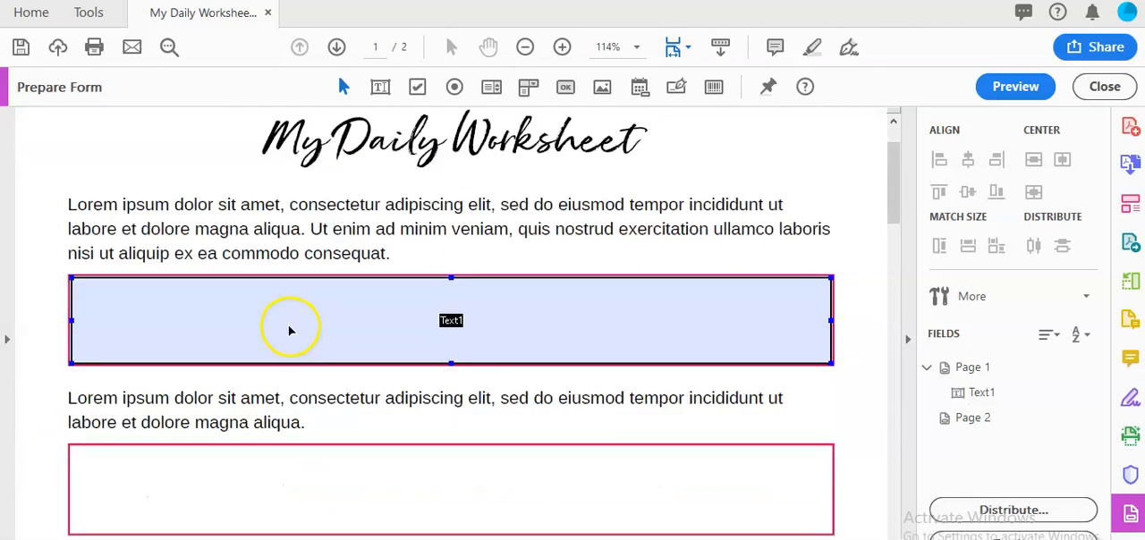
scroll(242, 284, down, 1)
scroll(238, 296, down, 1)
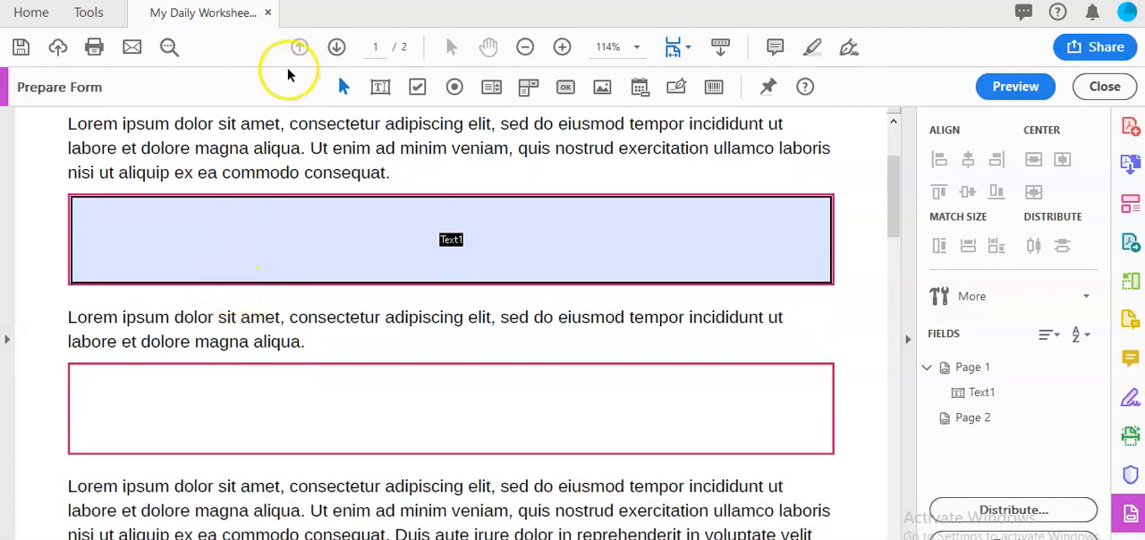
scroll(236, 397, down, 1)
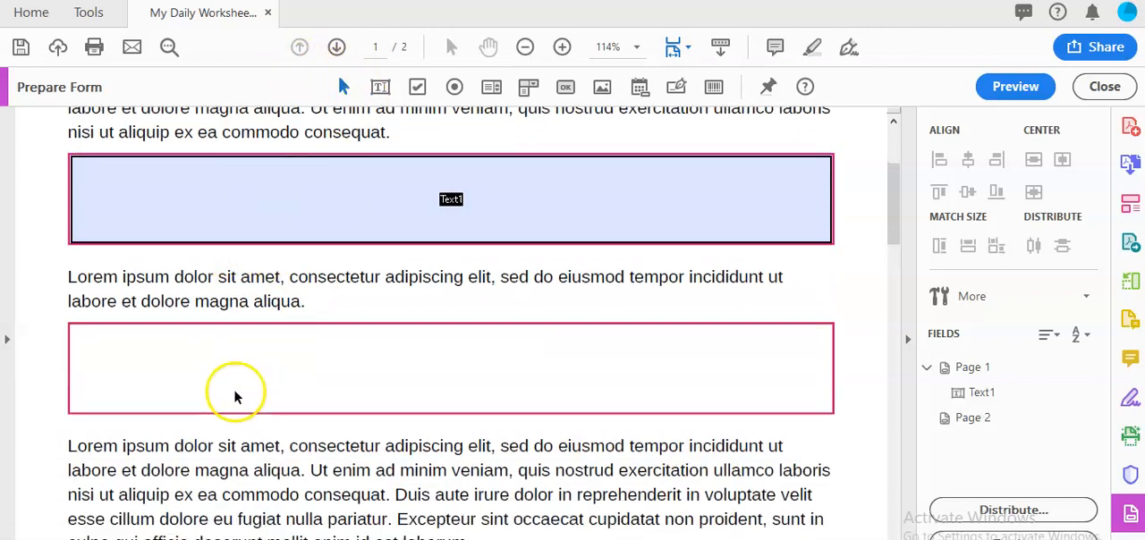
click(381, 87)
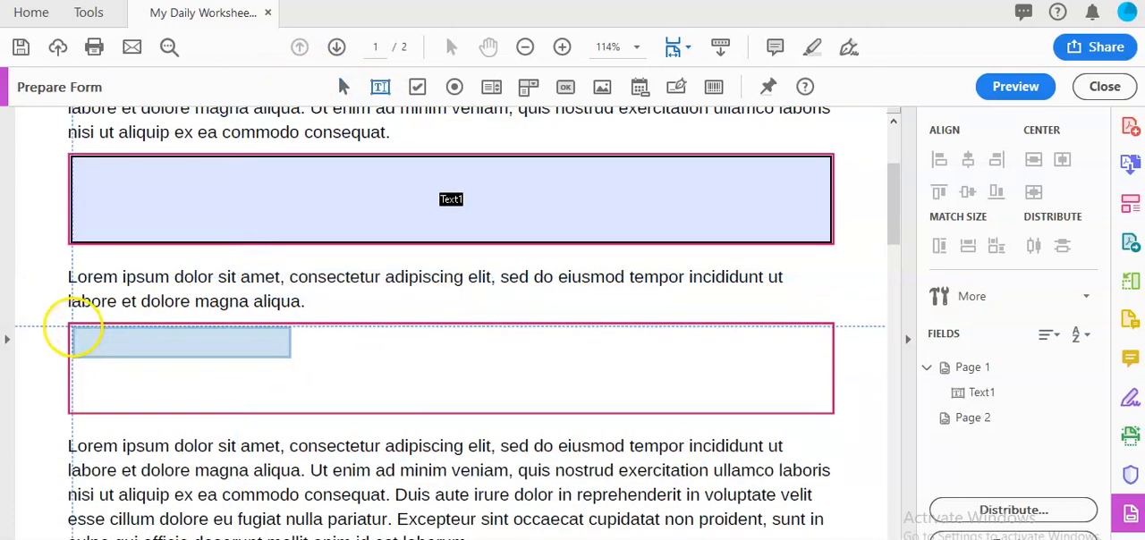
drag(69, 325, 832, 411)
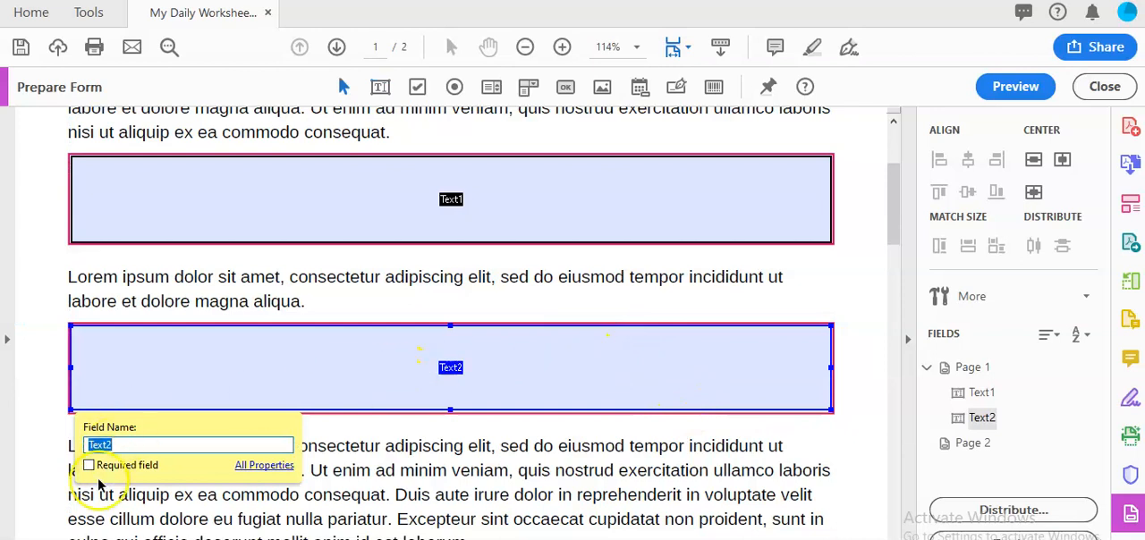
click(53, 400)
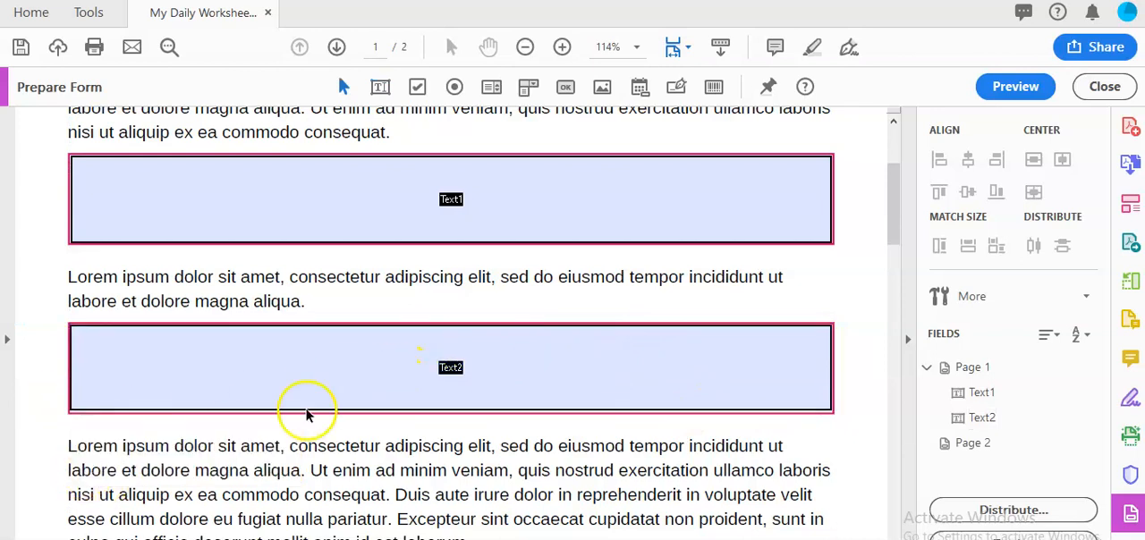
- Place an image field over the third pink-outlined box on page 1
scroll(690, 370, down, 3)
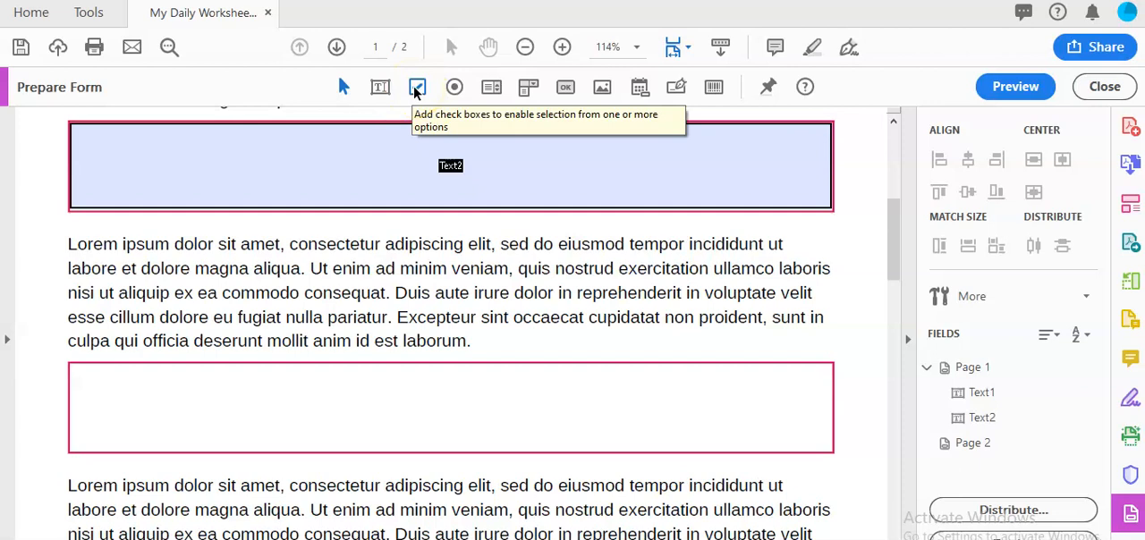
click(455, 88)
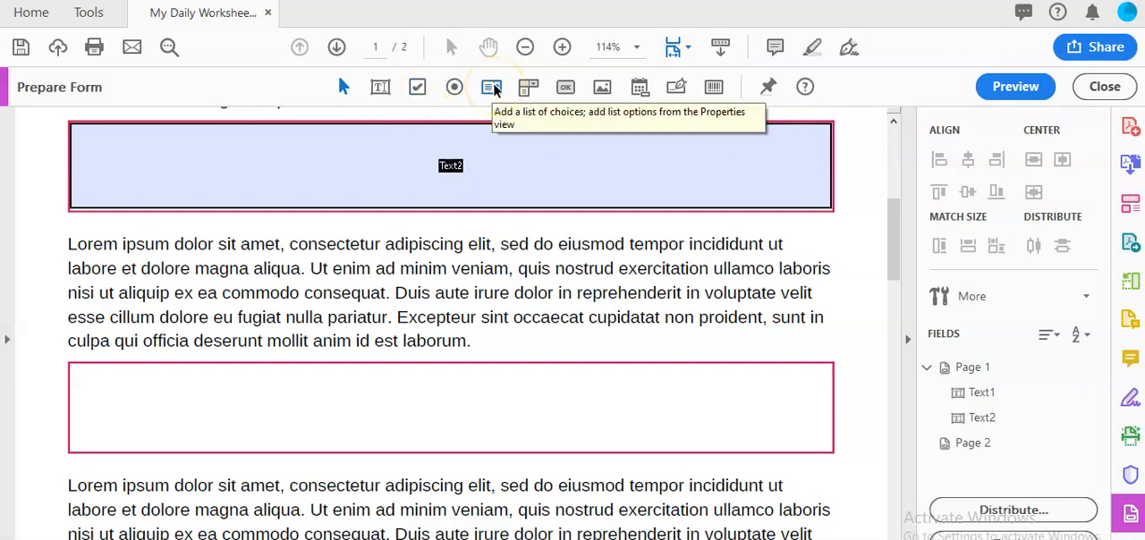
click(526, 89)
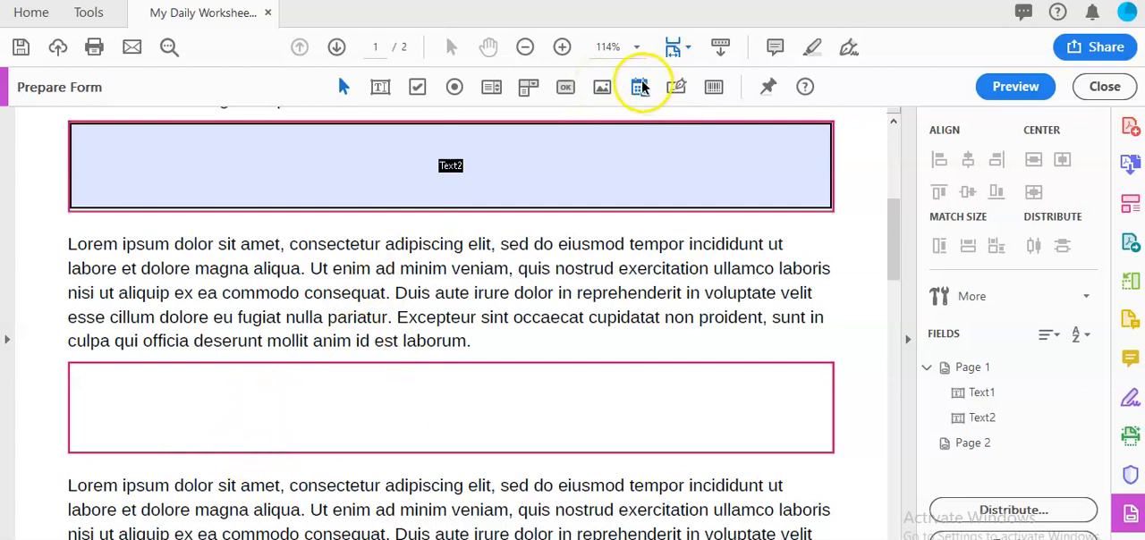
click(572, 89)
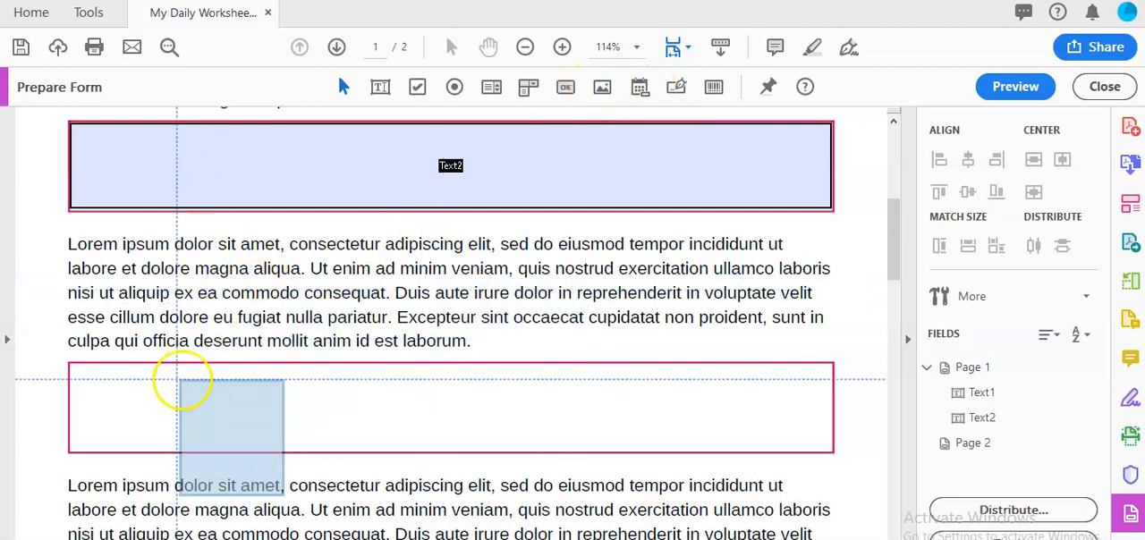
drag(71, 364, 828, 448)
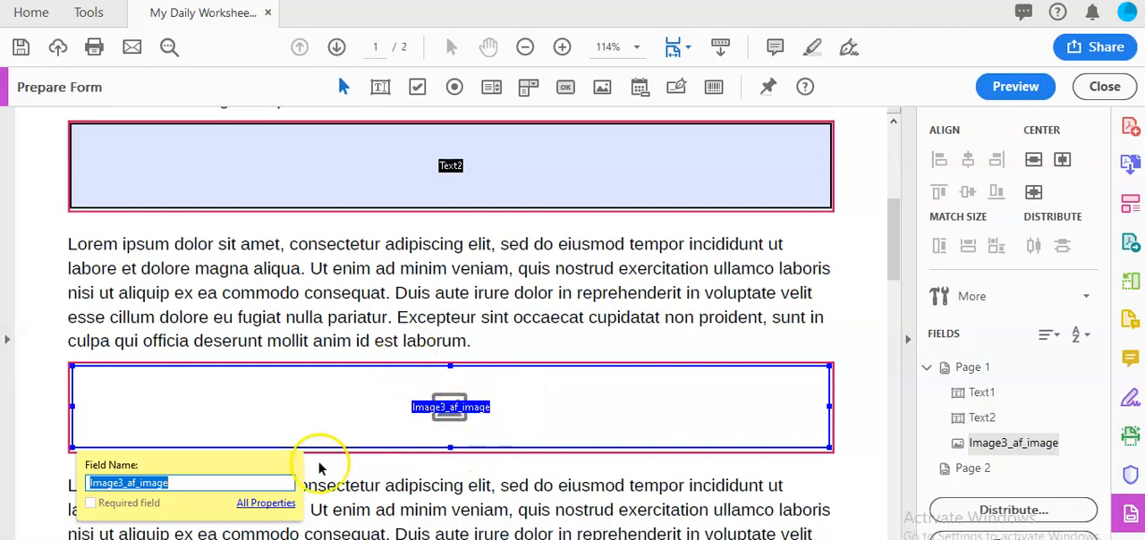
click(43, 405)
- Delete the image field from the third pink-outlined box
click(197, 399)
right_click(250, 402)
click(374, 172)
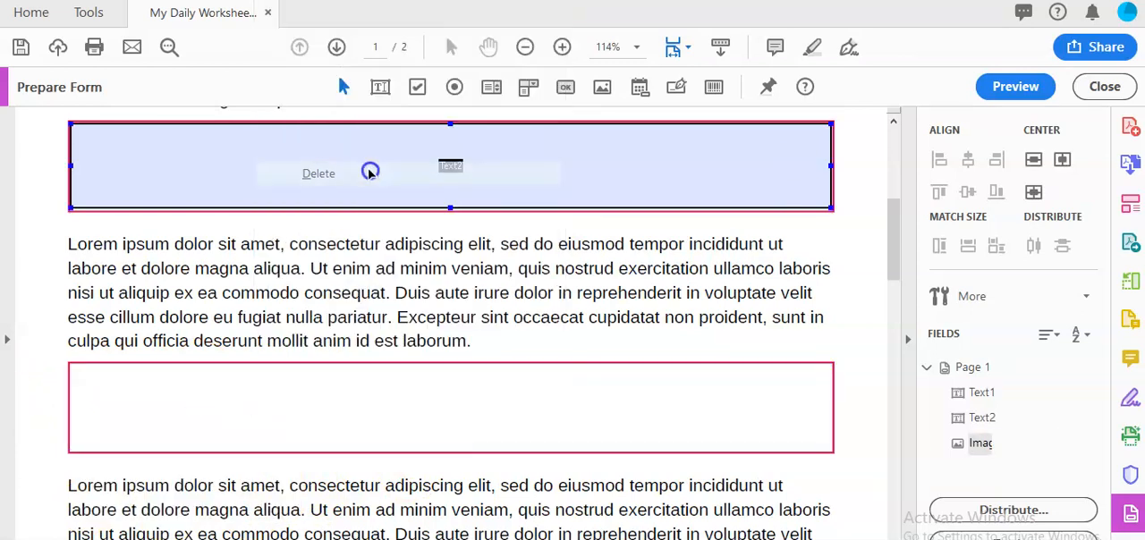
click(593, 171)
- Add a text field that fills the third pink-outlined box on page 1, keeping the default field name
scroll(191, 289, down, 1)
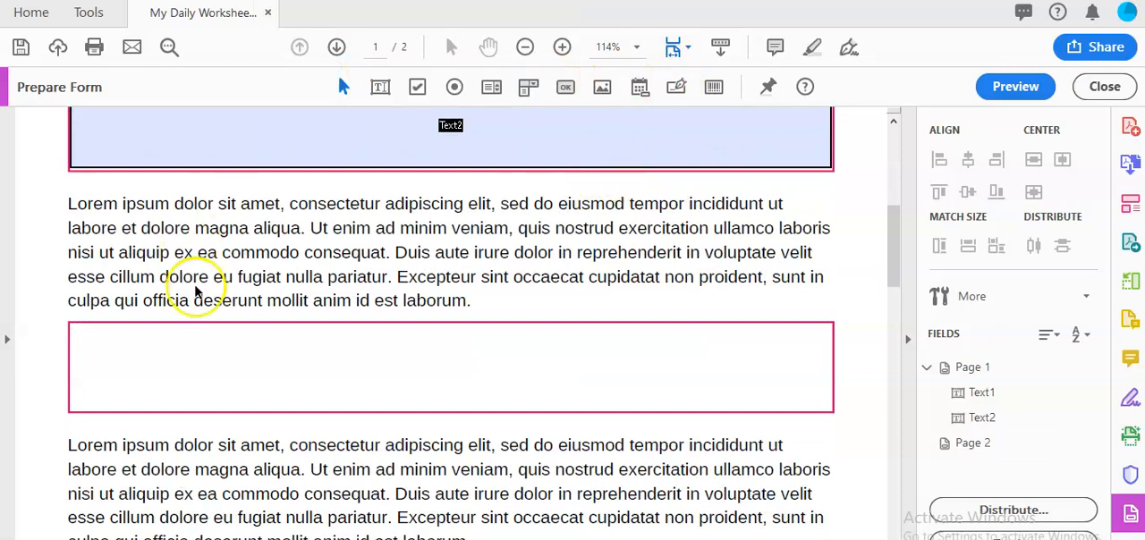
click(382, 88)
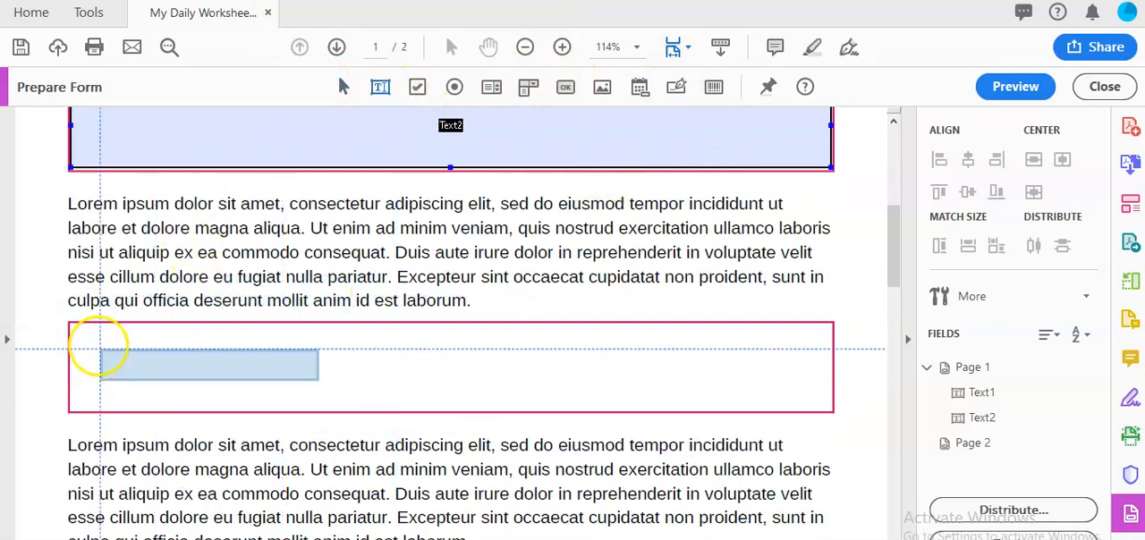
drag(73, 328, 831, 414)
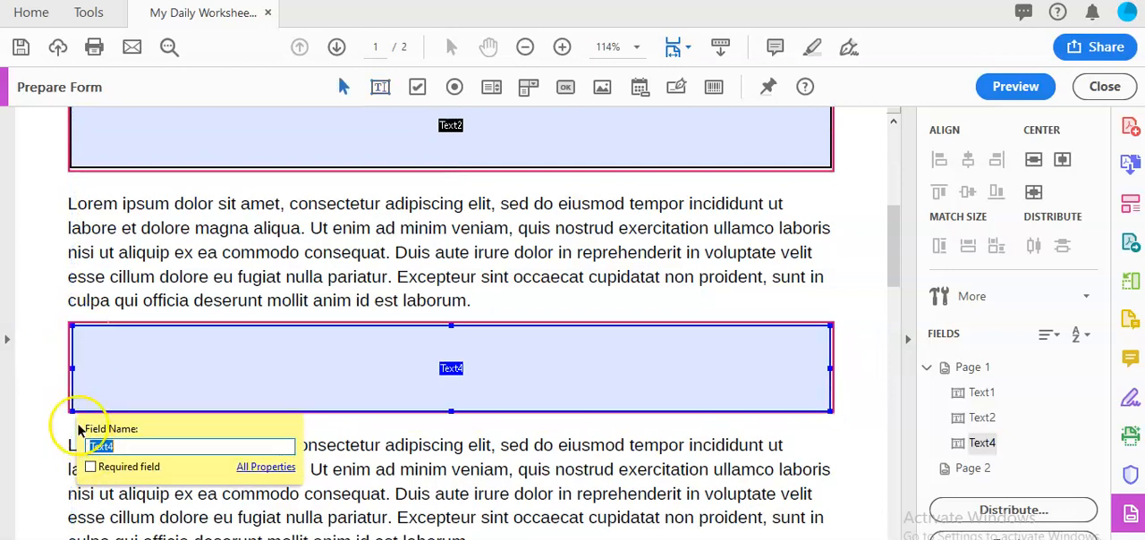
click(39, 402)
- Add one text field covering all the ruled lines below the last paragraph of page 1
scroll(215, 250, down, 2)
scroll(255, 251, down, 5)
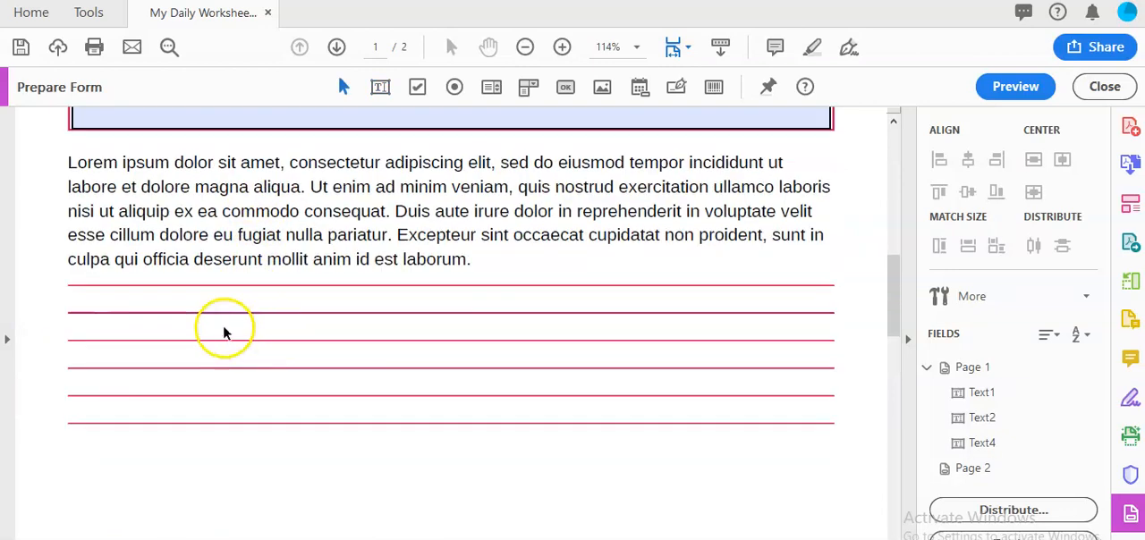
click(378, 92)
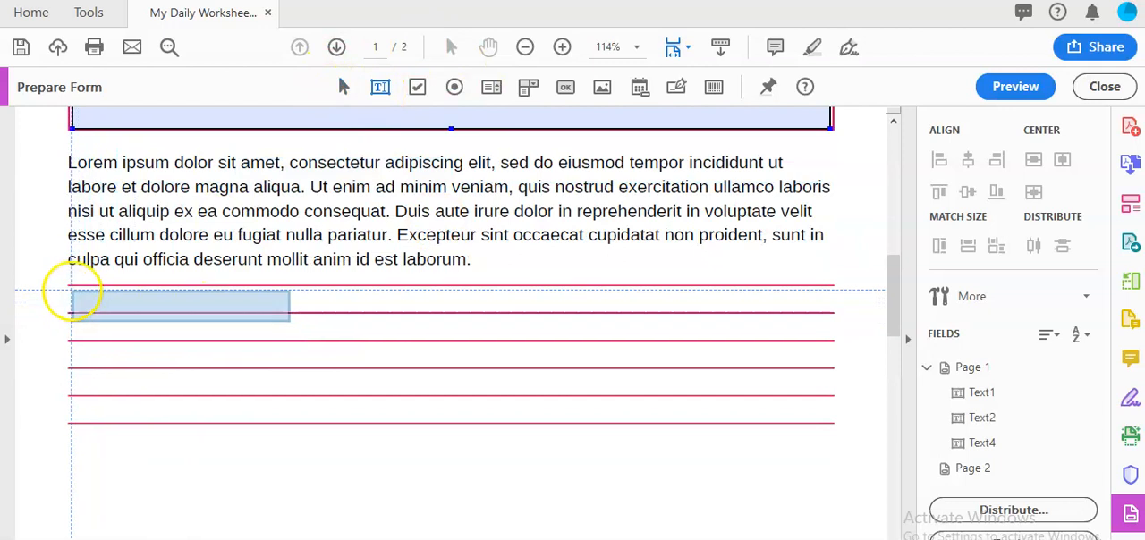
drag(70, 287, 832, 427)
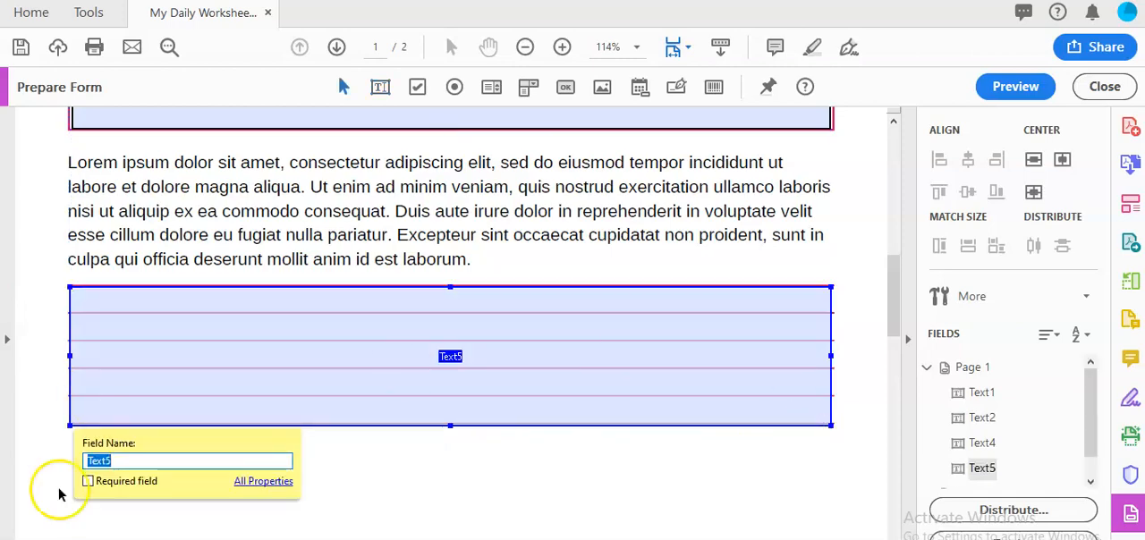
click(27, 409)
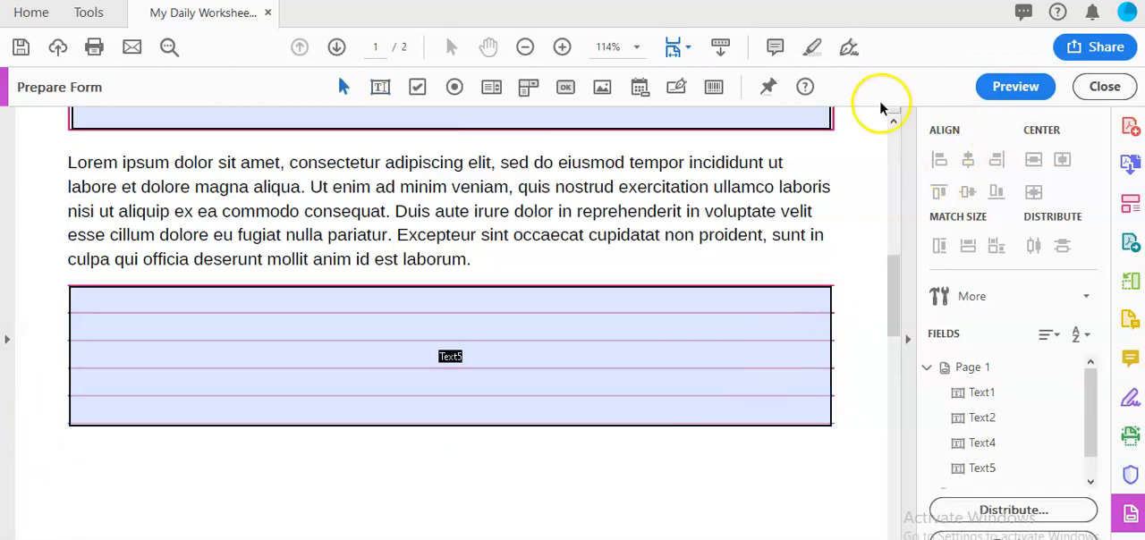
- Review the text fields placed on page 1 and switch the form to preview mode
scroll(656, 298, up, 7)
scroll(501, 258, up, 2)
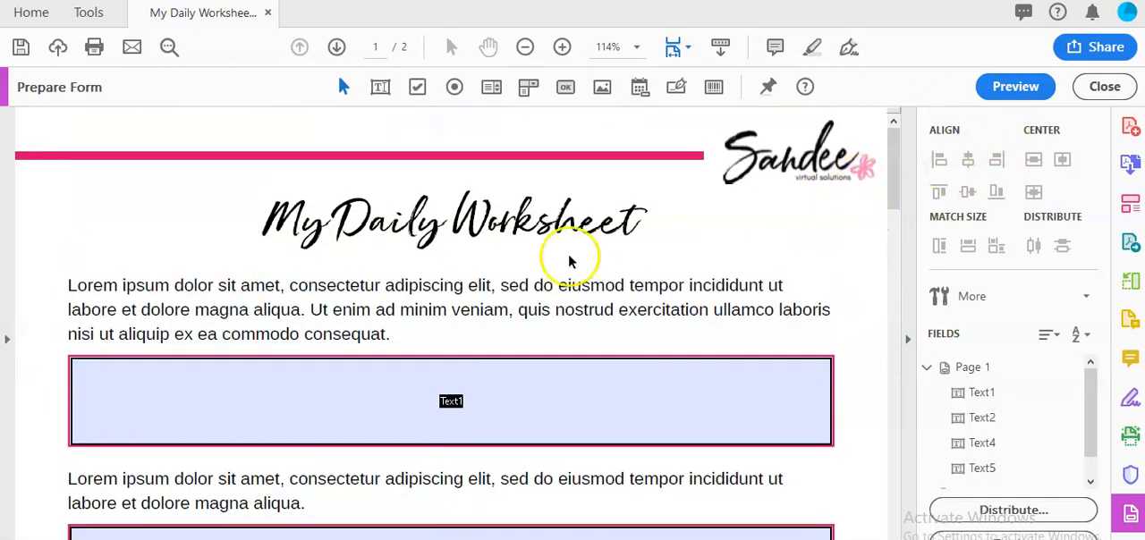
scroll(498, 353, down, 4)
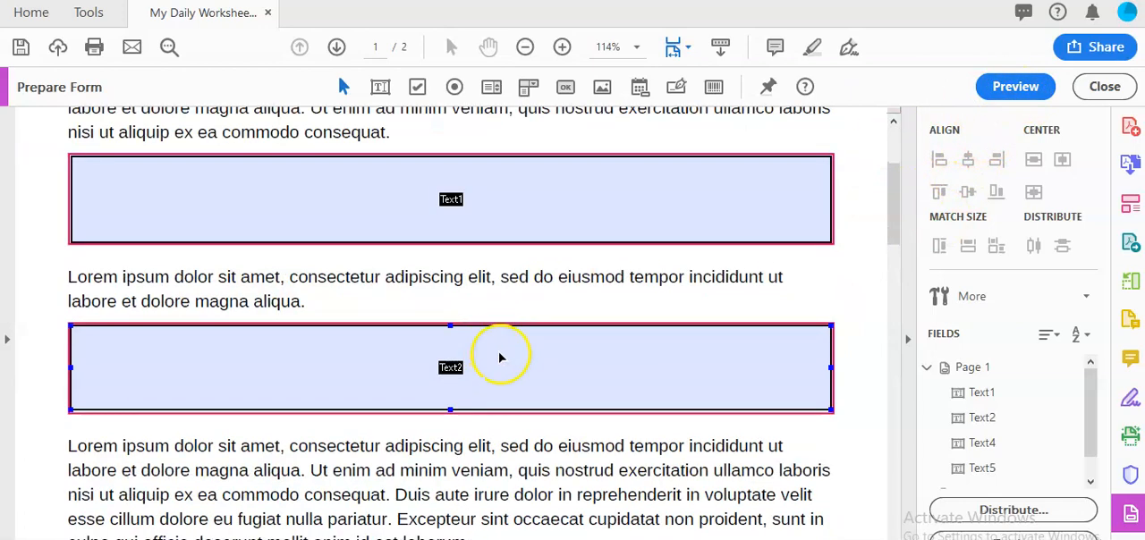
scroll(511, 409, up, 4)
click(1013, 86)
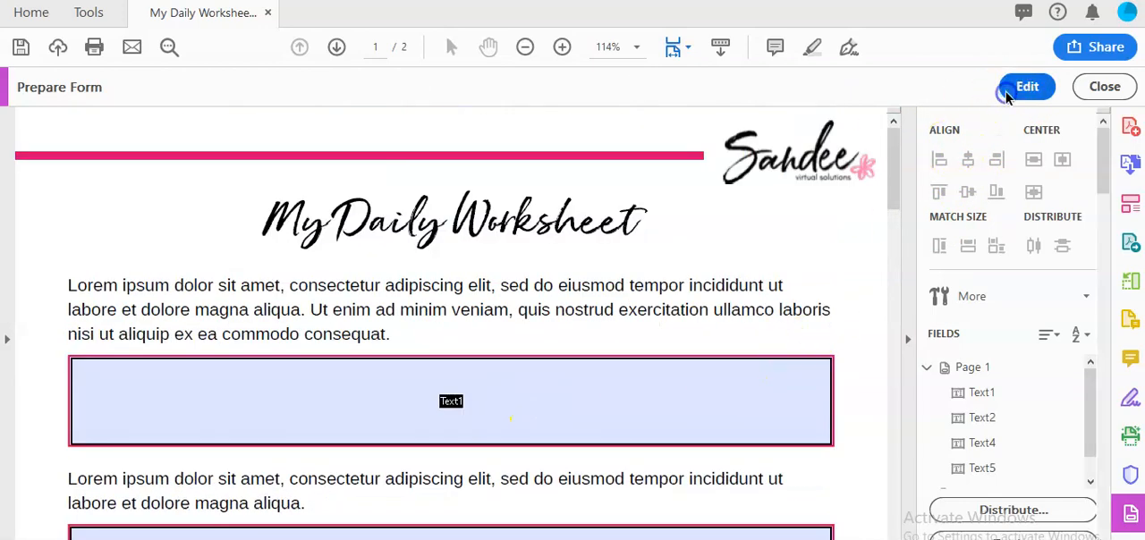
- Examine the text fields on page 1 in preview mode
scroll(604, 412, down, 2)
scroll(461, 296, up, 3)
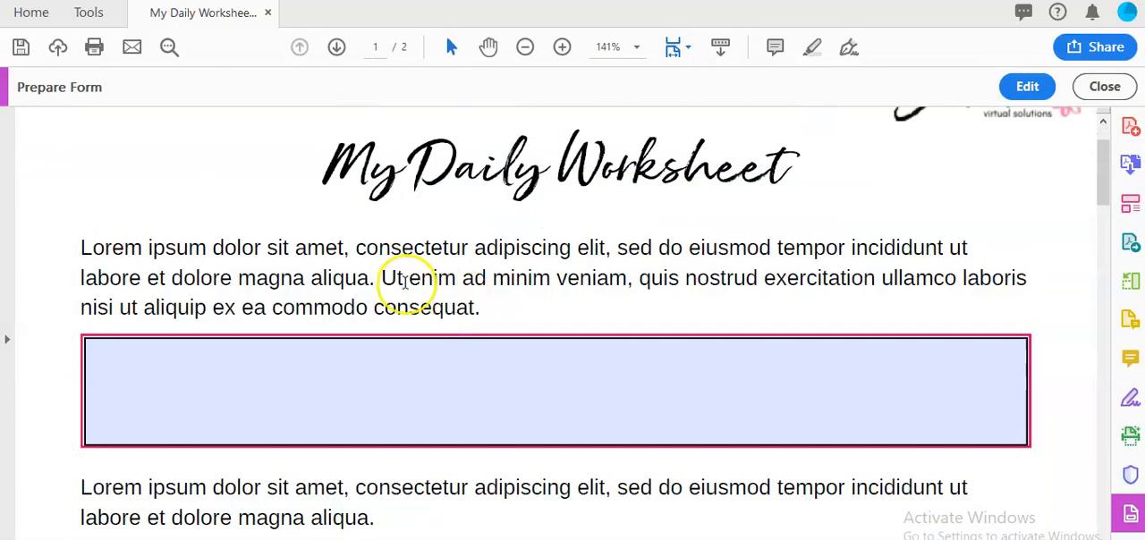
scroll(384, 313, down, 2)
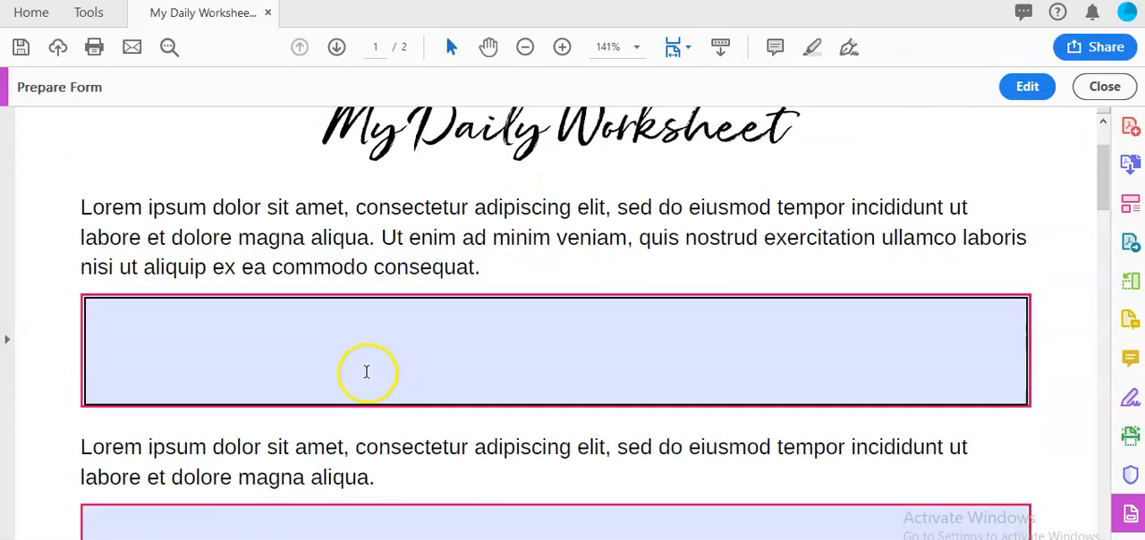
scroll(256, 299, up, 3)
scroll(263, 328, down, 1)
scroll(276, 329, up, 1)
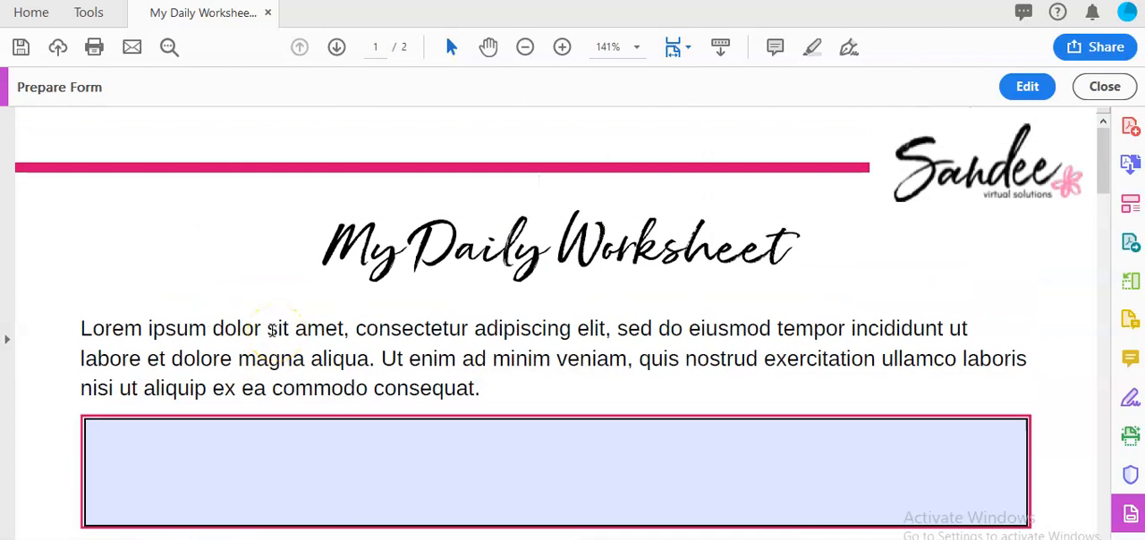
scroll(305, 324, down, 2)
scroll(349, 313, down, 1)
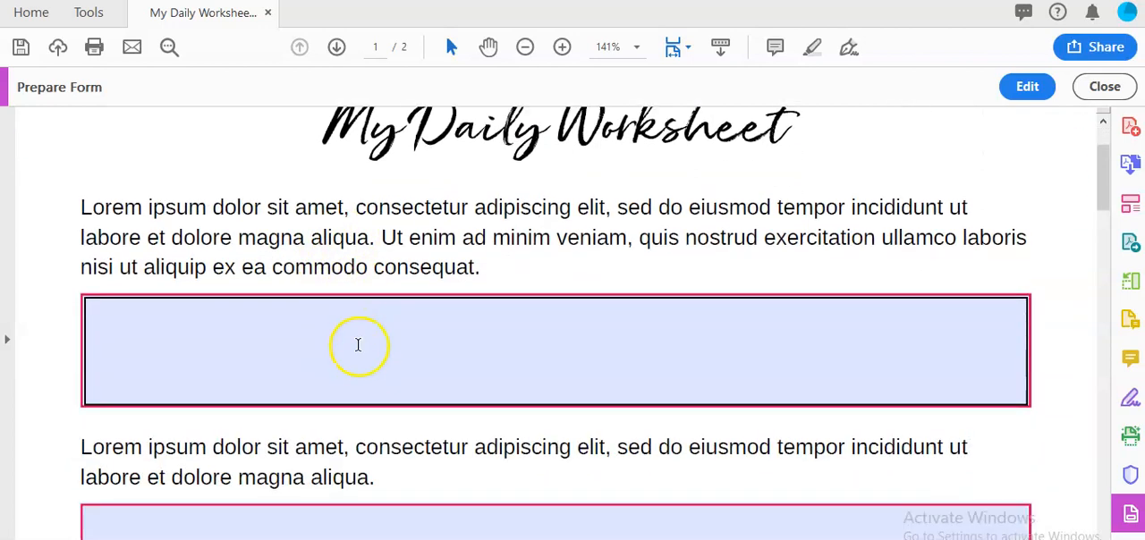
scroll(358, 347, down, 1)
scroll(358, 352, up, 3)
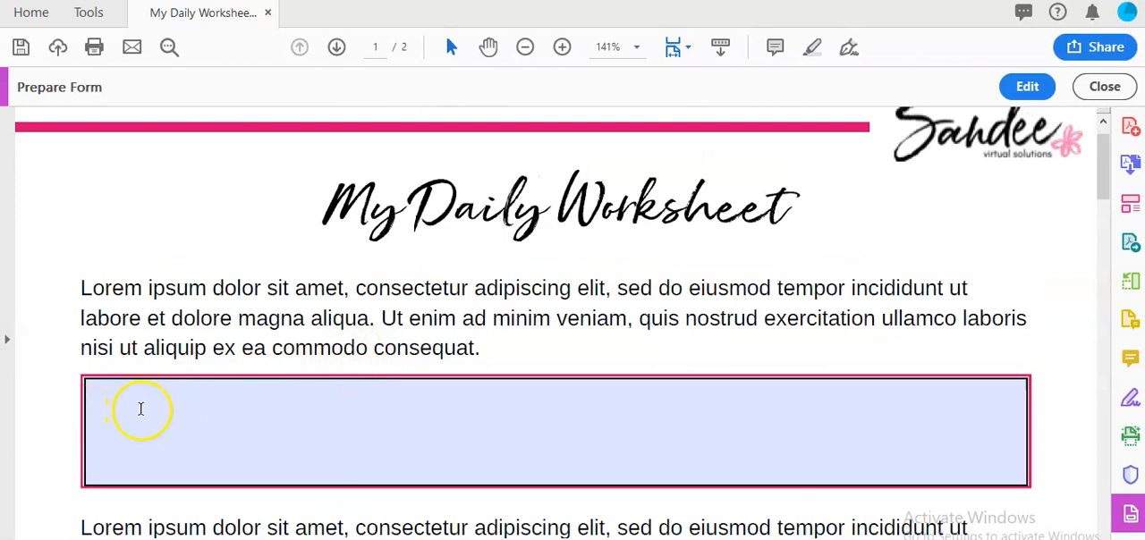
- Test the first two text fields on page 1 with "No. Because i don't know the answer." and "bla bla bla"
scroll(215, 356, down, 1)
click(154, 359)
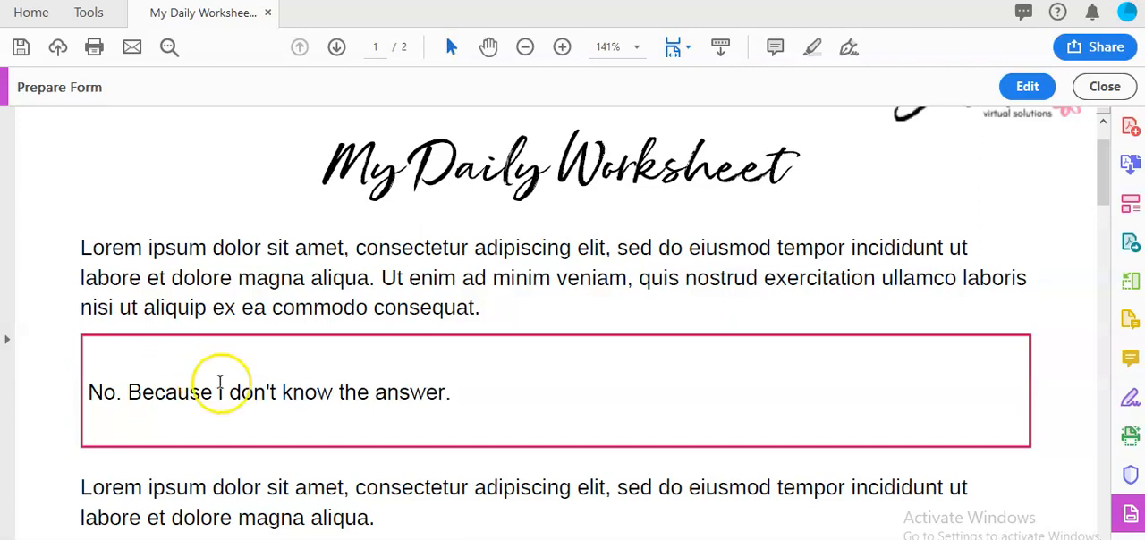
scroll(219, 383, down, 3)
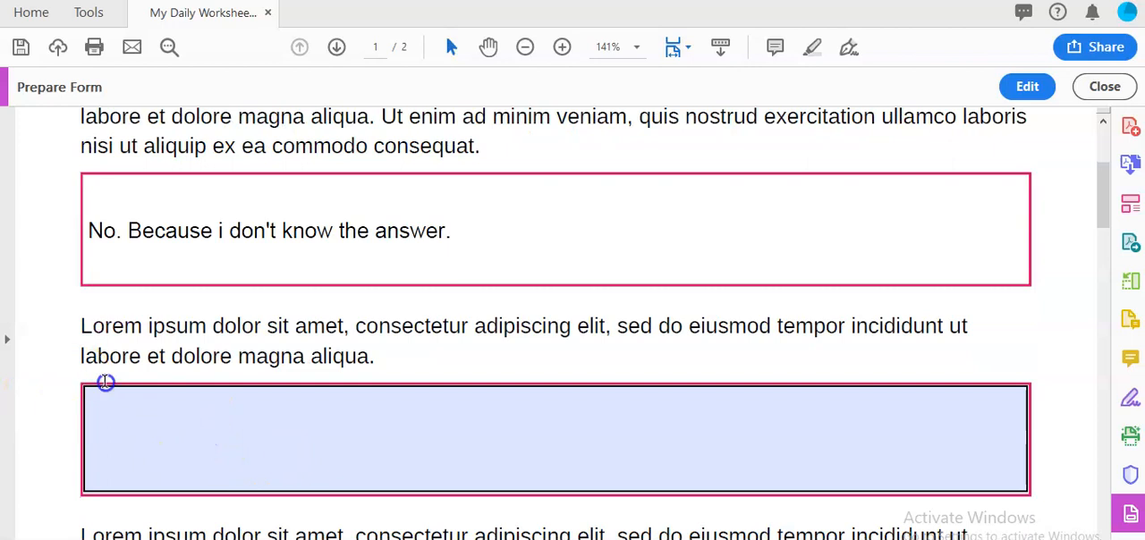
click(454, 420)
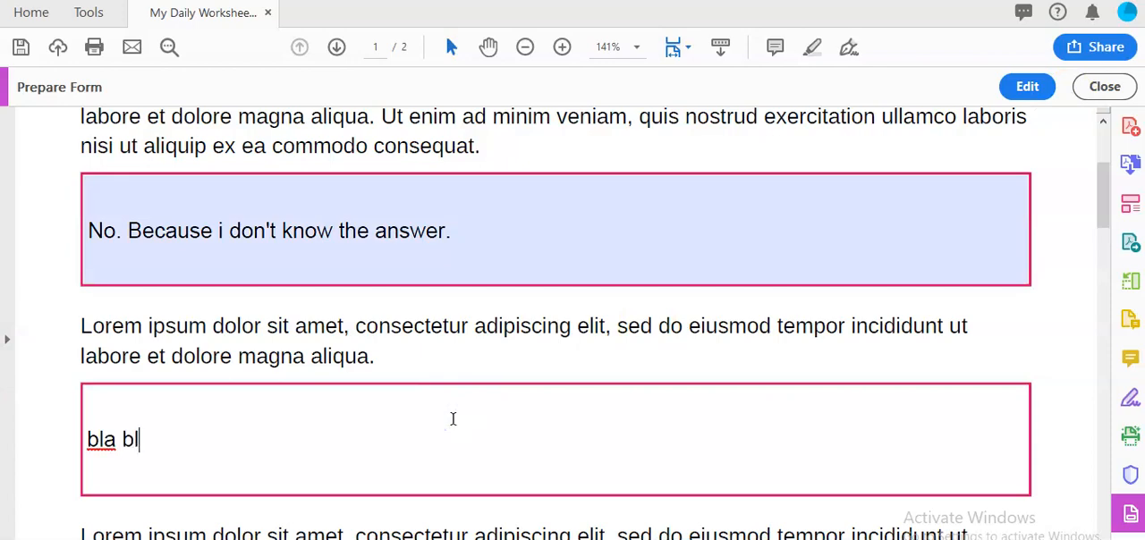
scroll(453, 420, down, 10)
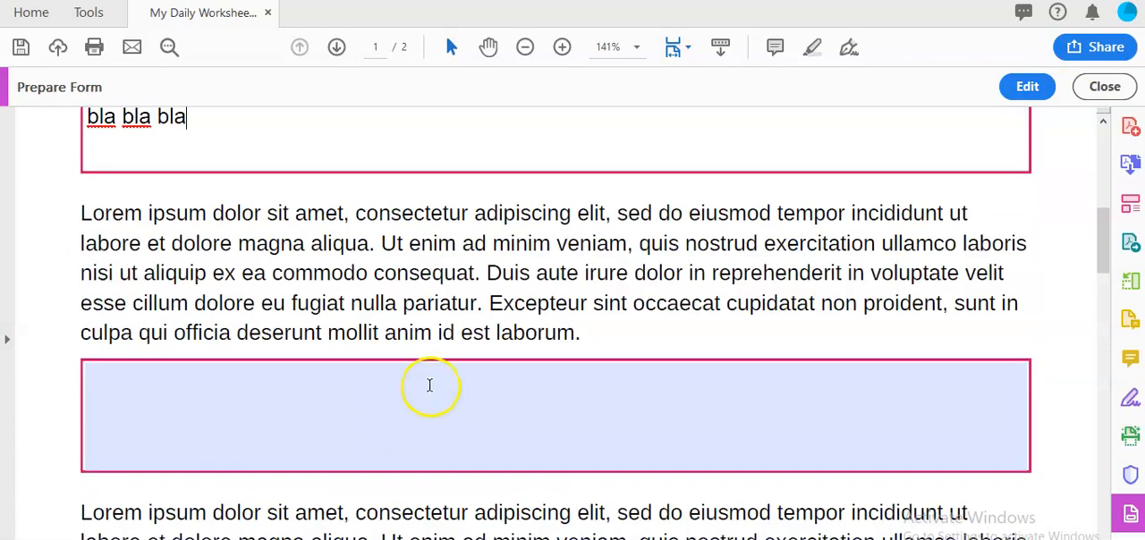
scroll(368, 354, up, 3)
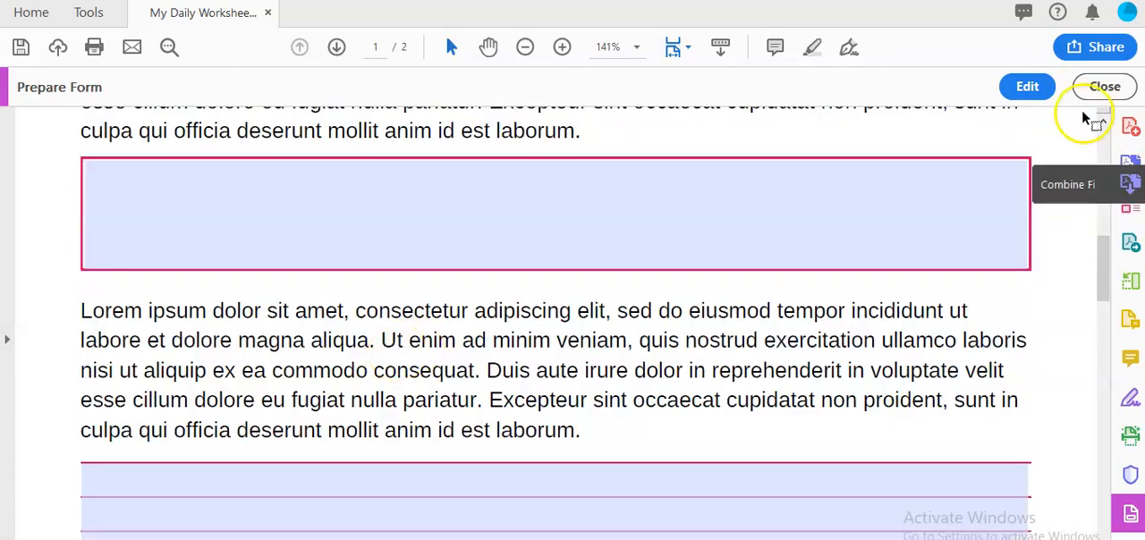
- Clear the test answers from the second and first text fields on page 1
click(191, 274)
key(ctrl+a)
key(BackSpace)
scroll(297, 238, up, 3)
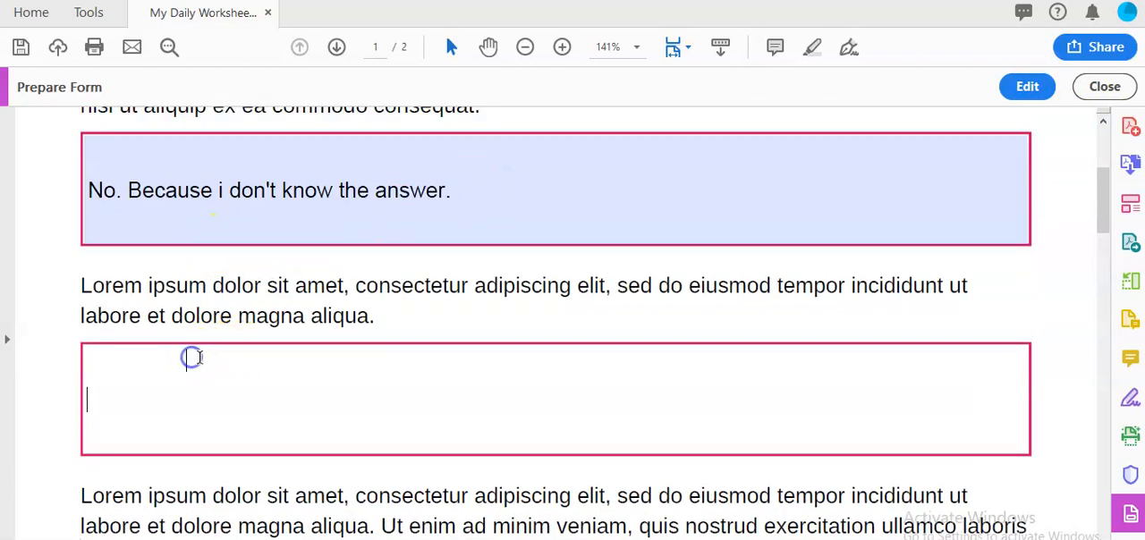
click(436, 176)
key(ctrl+a)
key(BackSpace)
scroll(286, 192, up, 3)
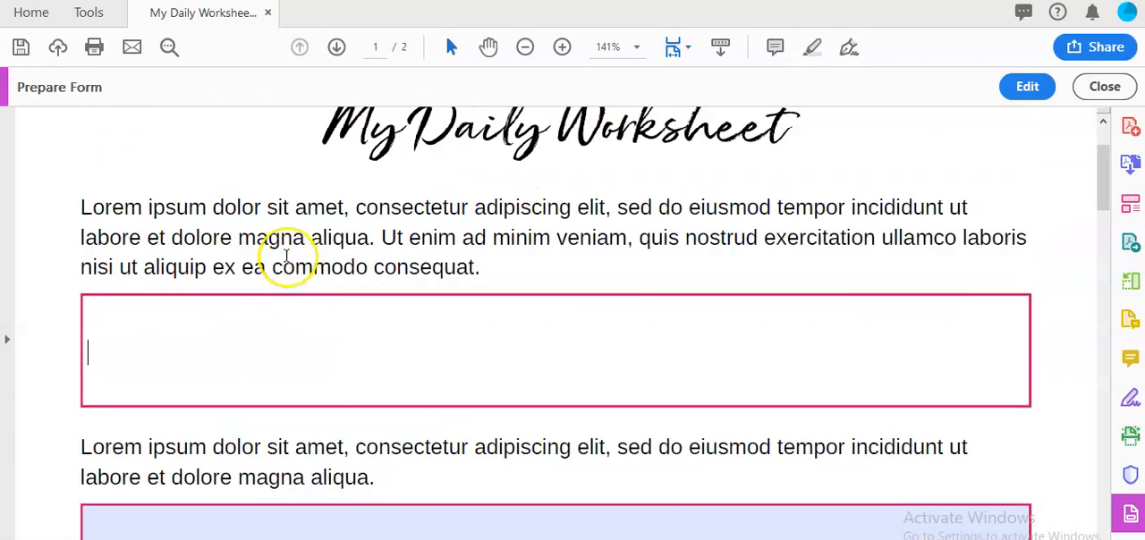
click(39, 212)
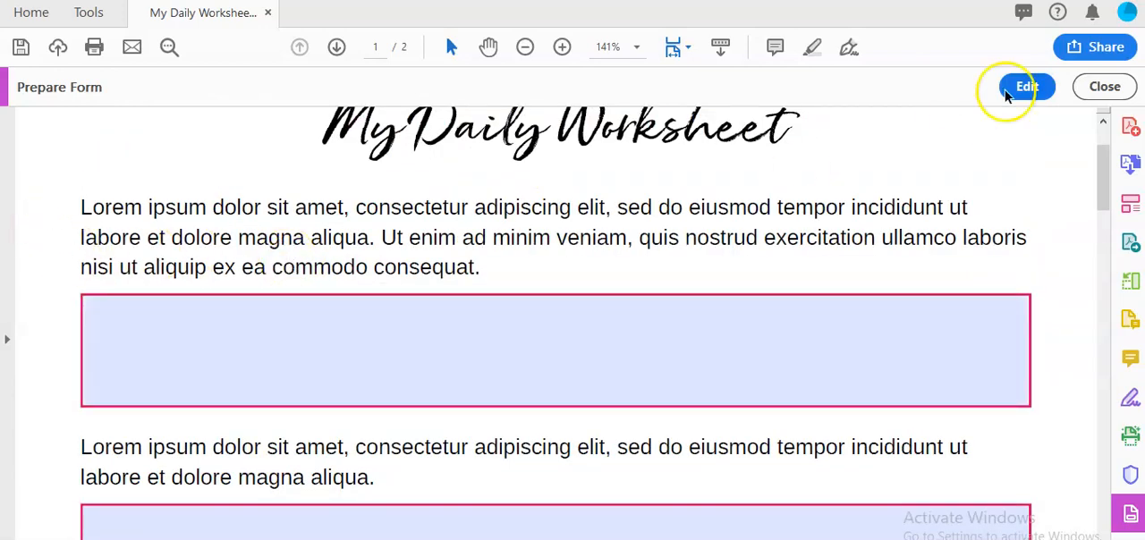
- Close the Prepare Form tool and look over the fields on page 1
click(1104, 87)
scroll(572, 233, down, 5)
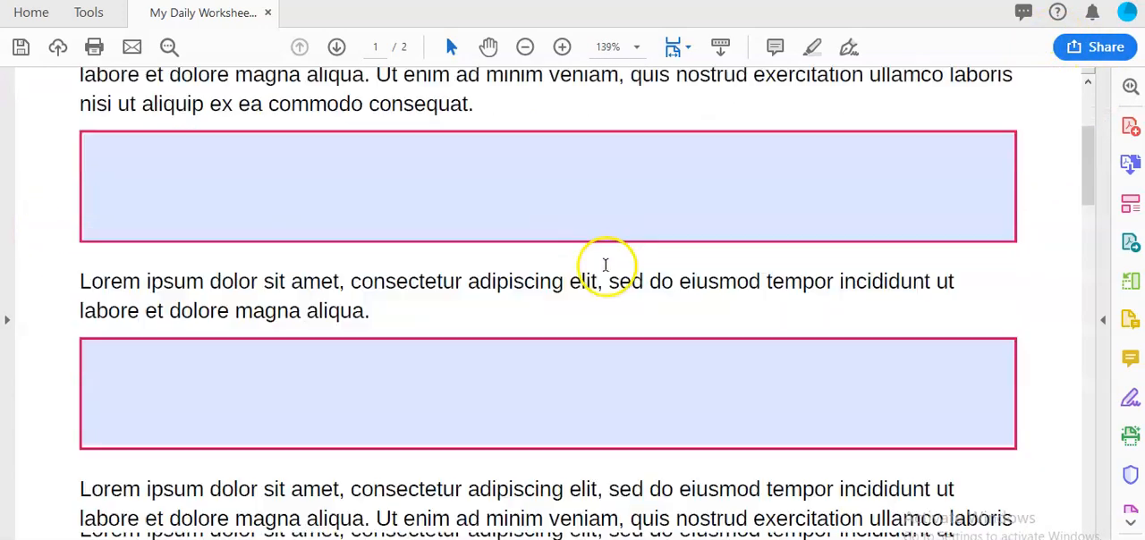
scroll(606, 348, up, 2)
scroll(631, 361, up, 2)
scroll(614, 352, down, 6)
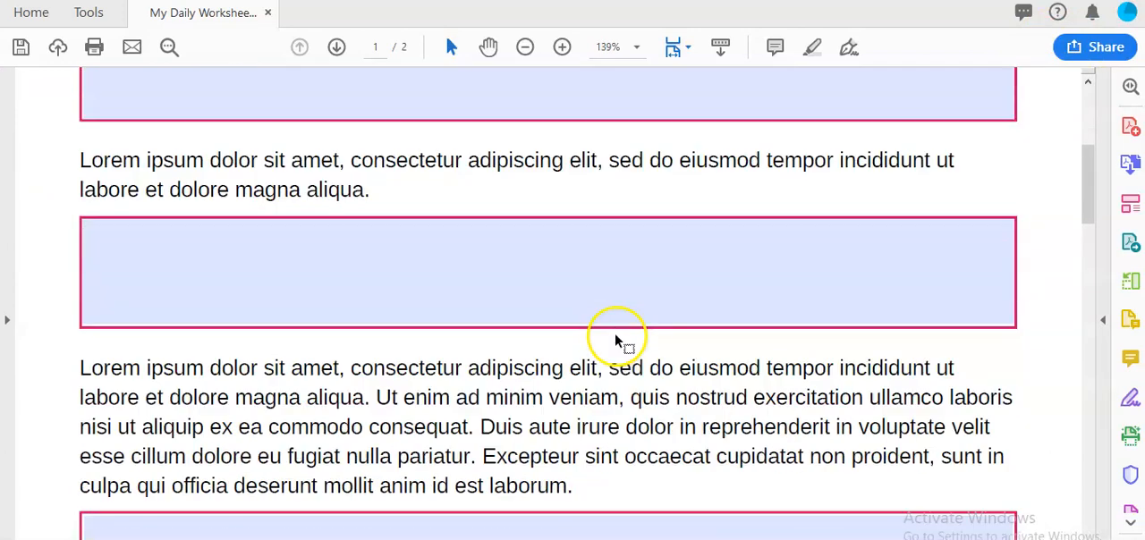
scroll(438, 384, up, 10)
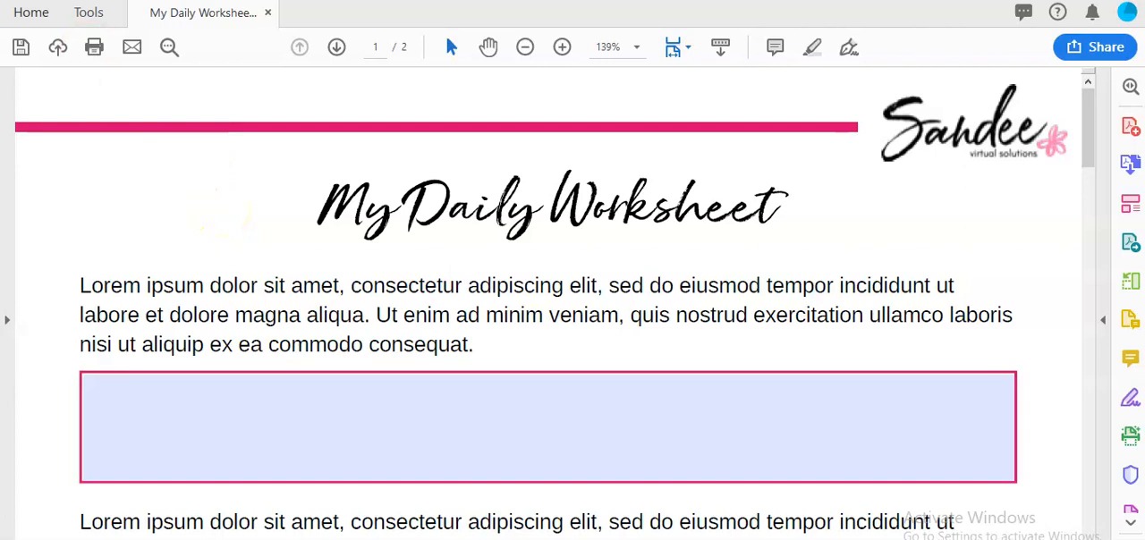
key(alt+f)
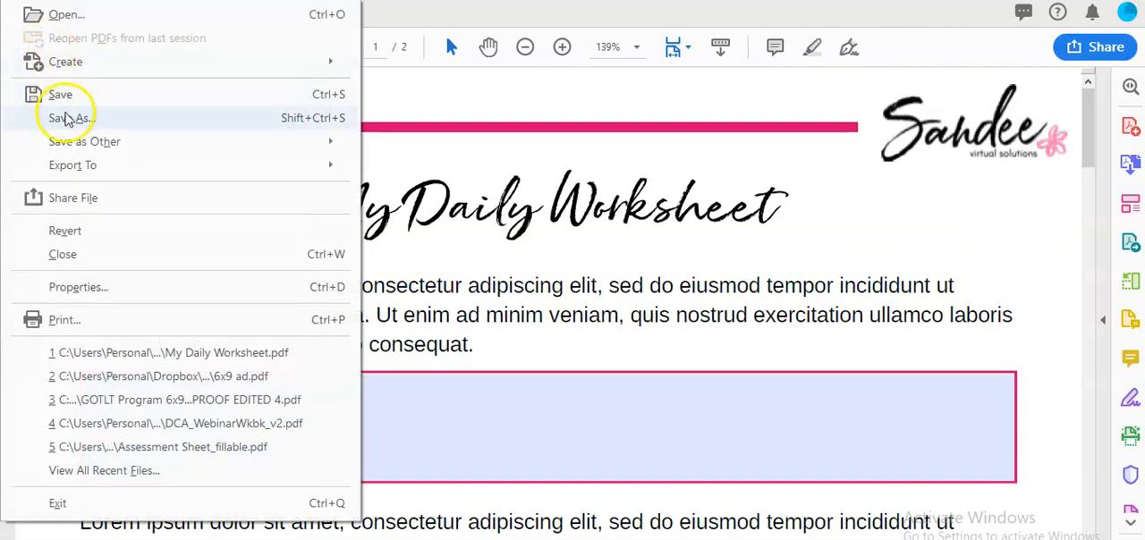
mouse_move(79, 141)
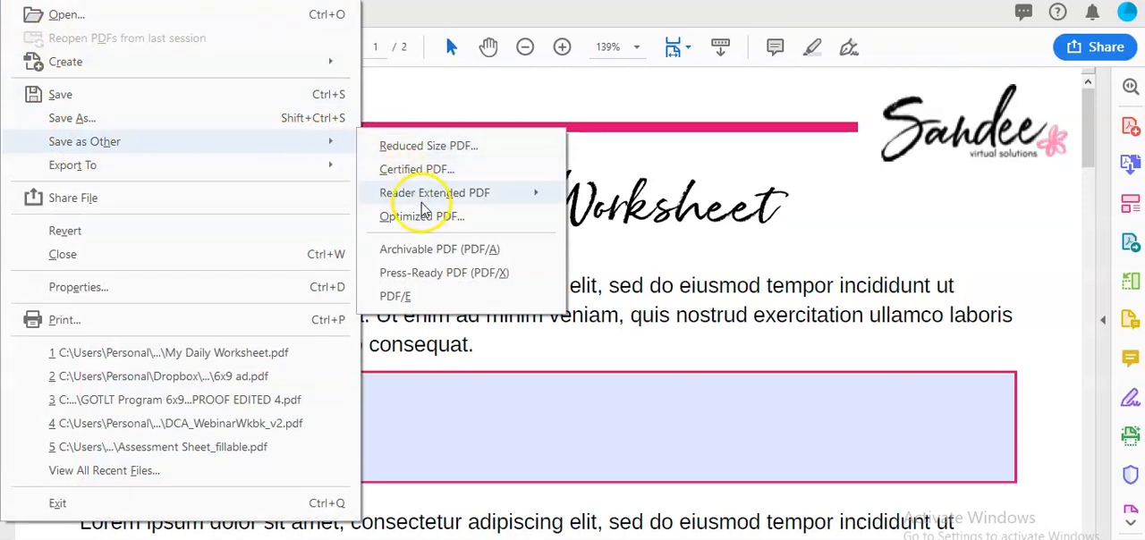
mouse_move(424, 202)
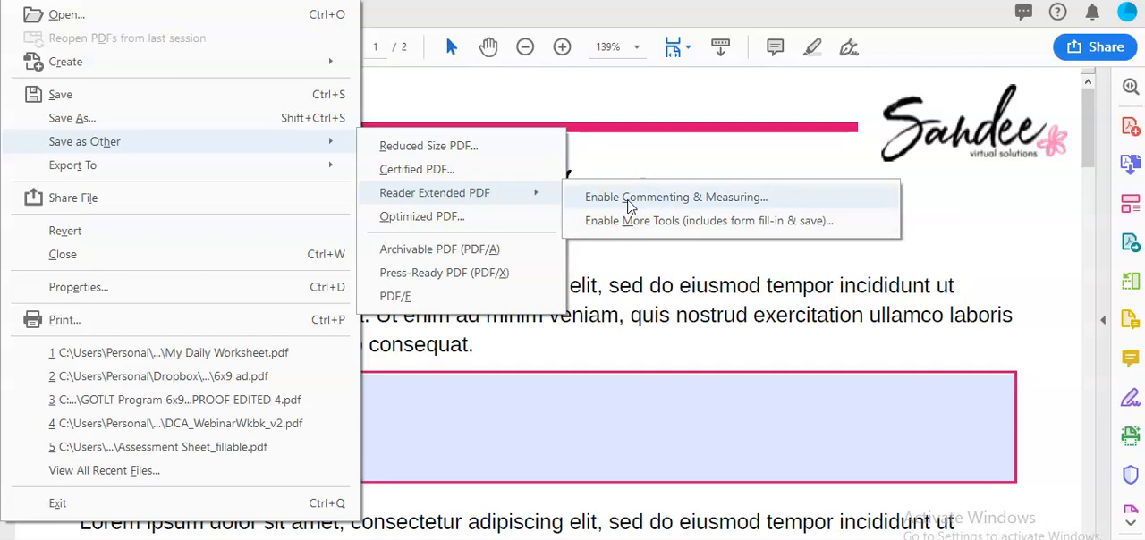
click(642, 233)
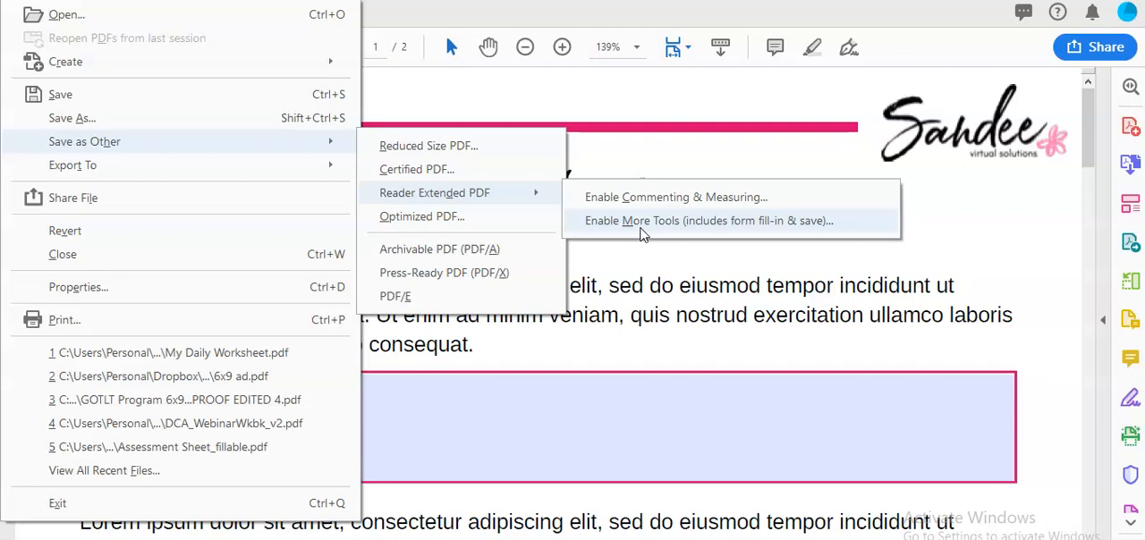
click(640, 221)
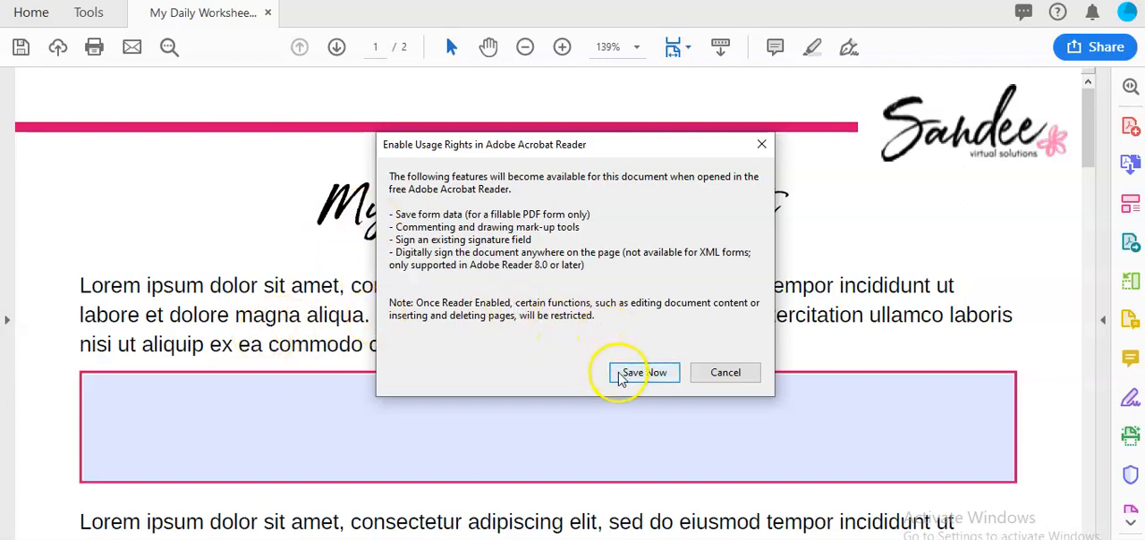
click(724, 373)
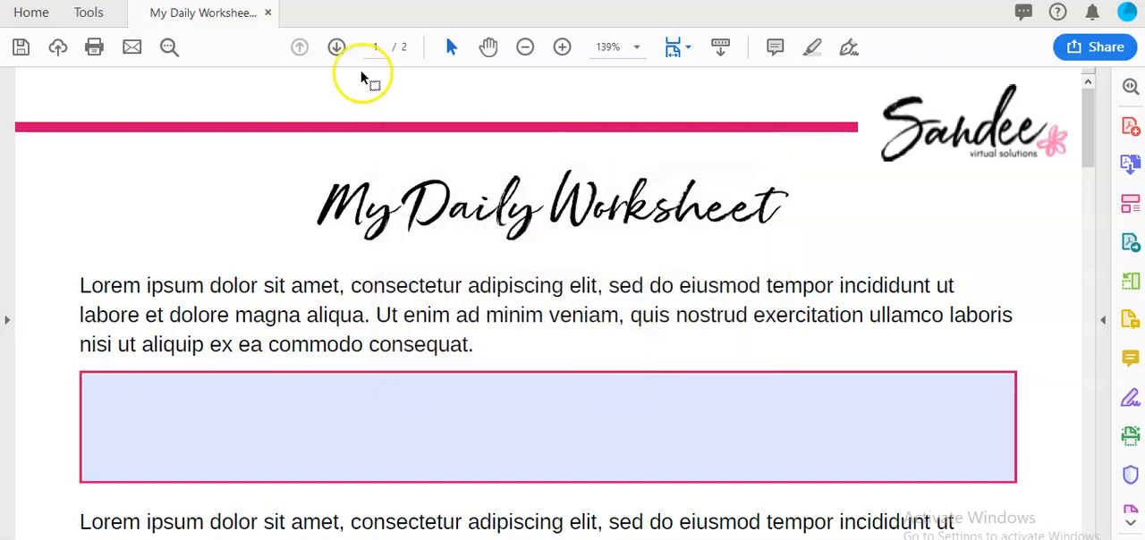
- Save the form to the Desktop as a Reader Extended PDF with form fill-in and save enabled, named My Daily Worksheet_fillable
click(15, 1)
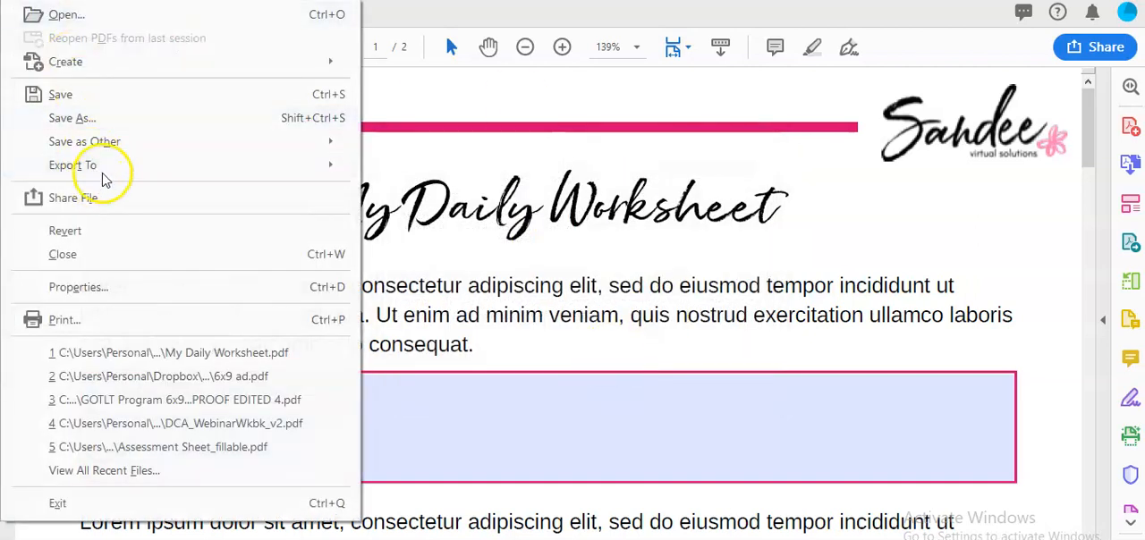
mouse_move(224, 141)
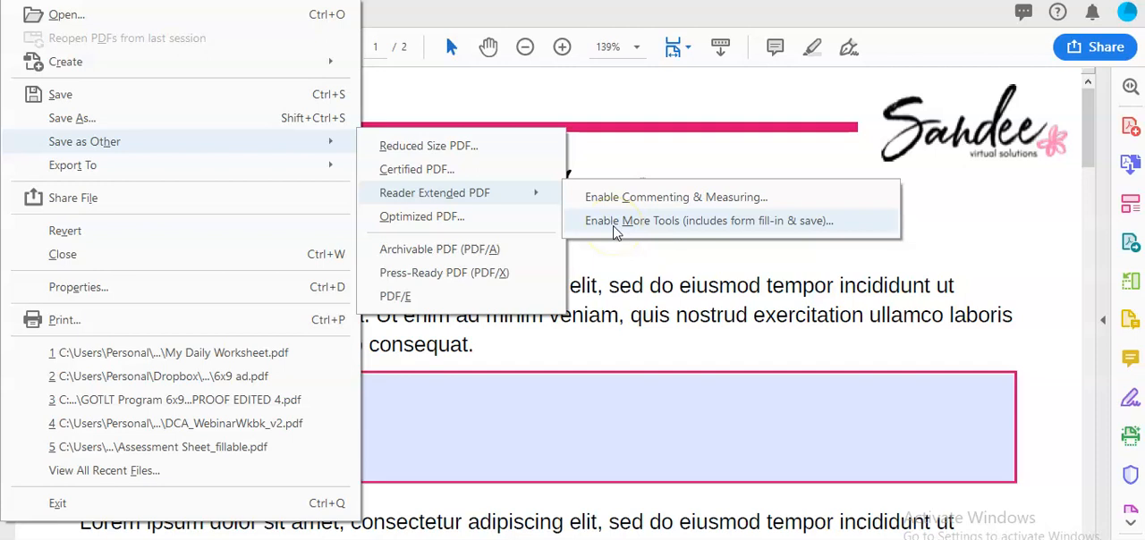
click(616, 224)
click(637, 379)
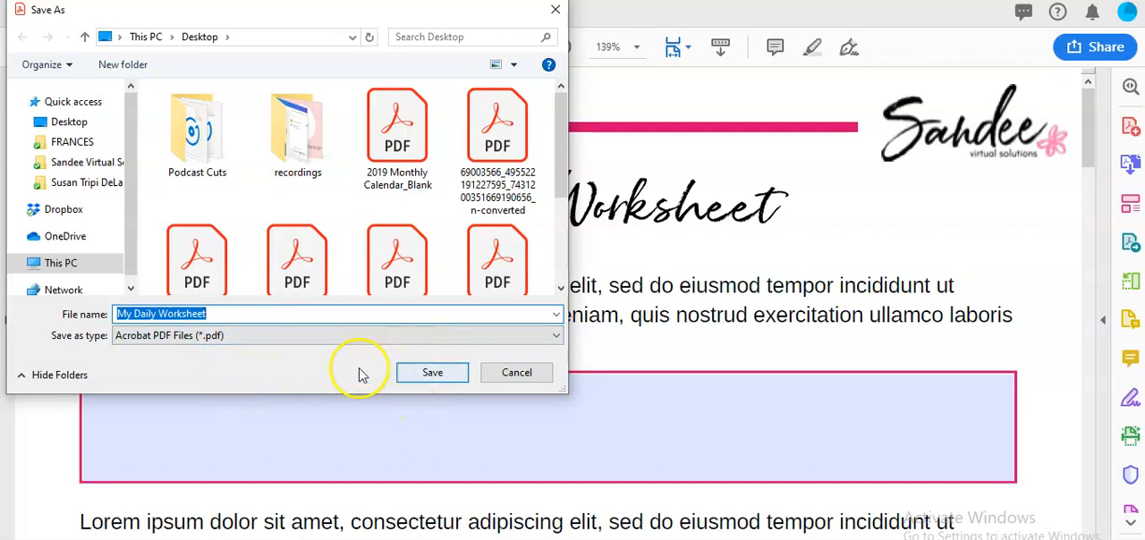
click(243, 315)
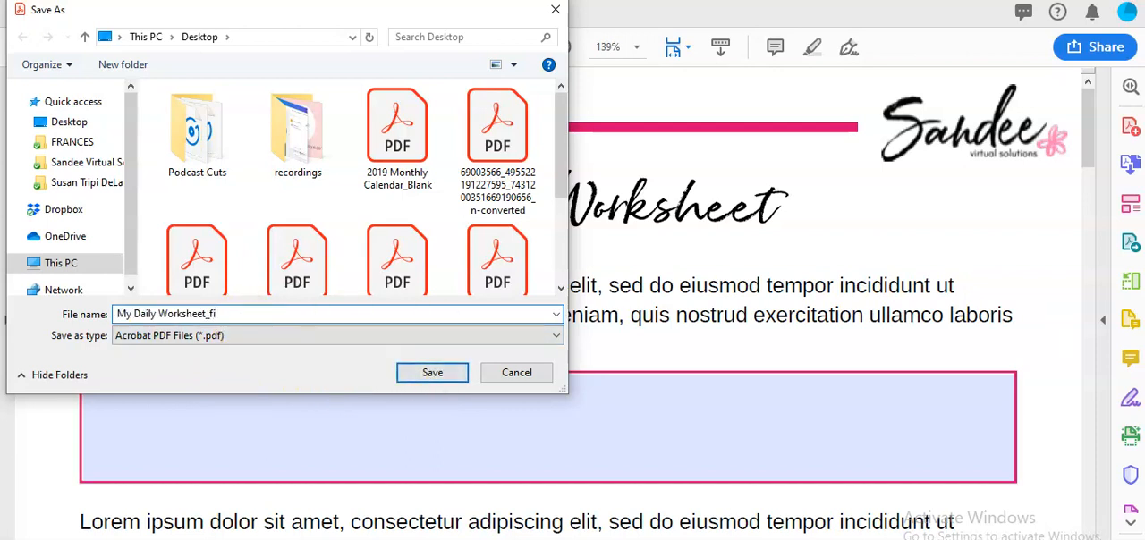
key(Return)
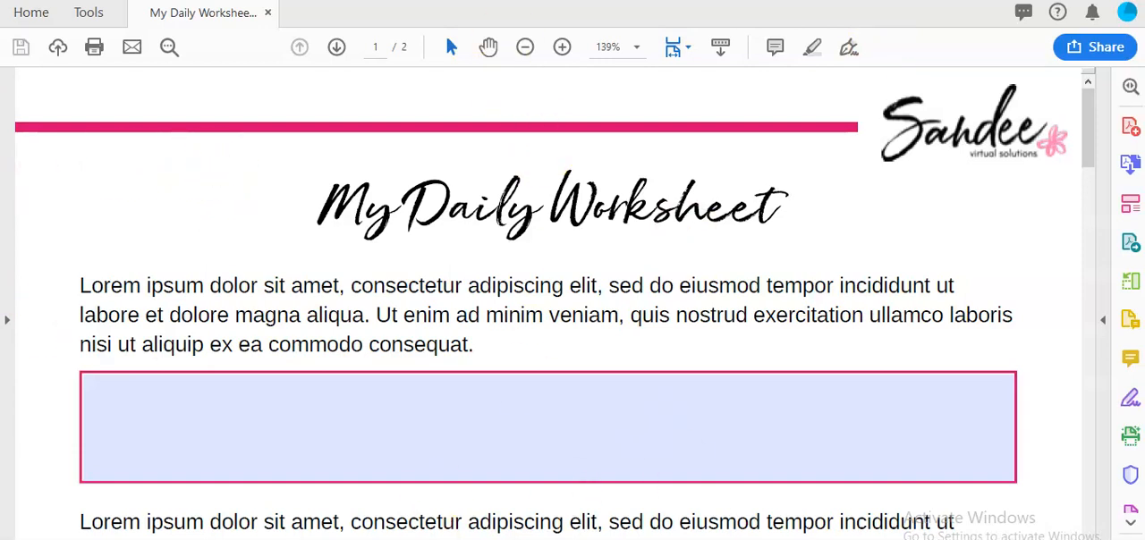
- Switch to File Explorer and open My Daily Worksheet_fillable from the Desktop folder in Google Chrome
key(alt+Tab)
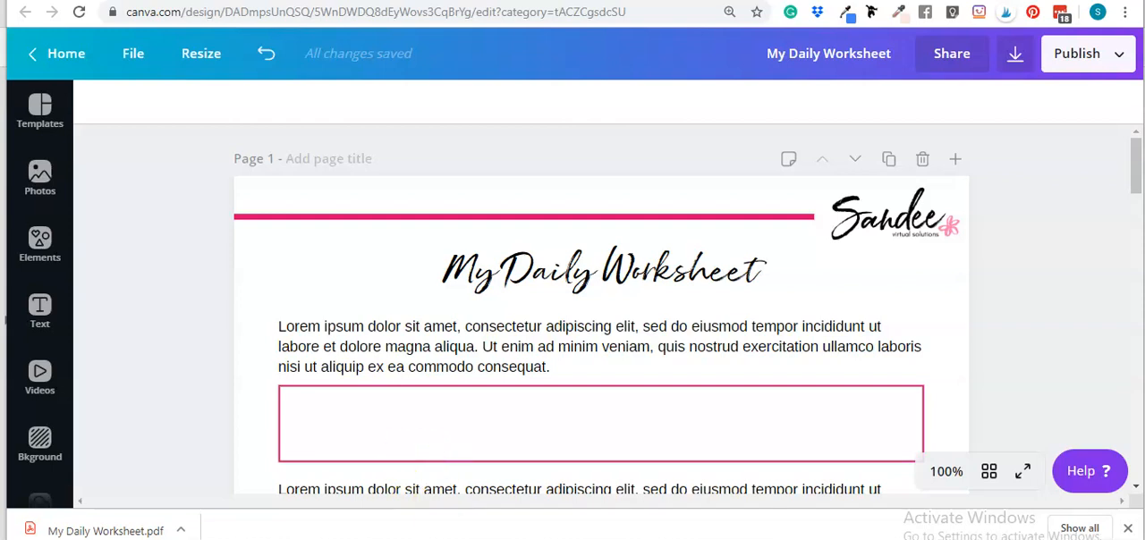
click(460, 539)
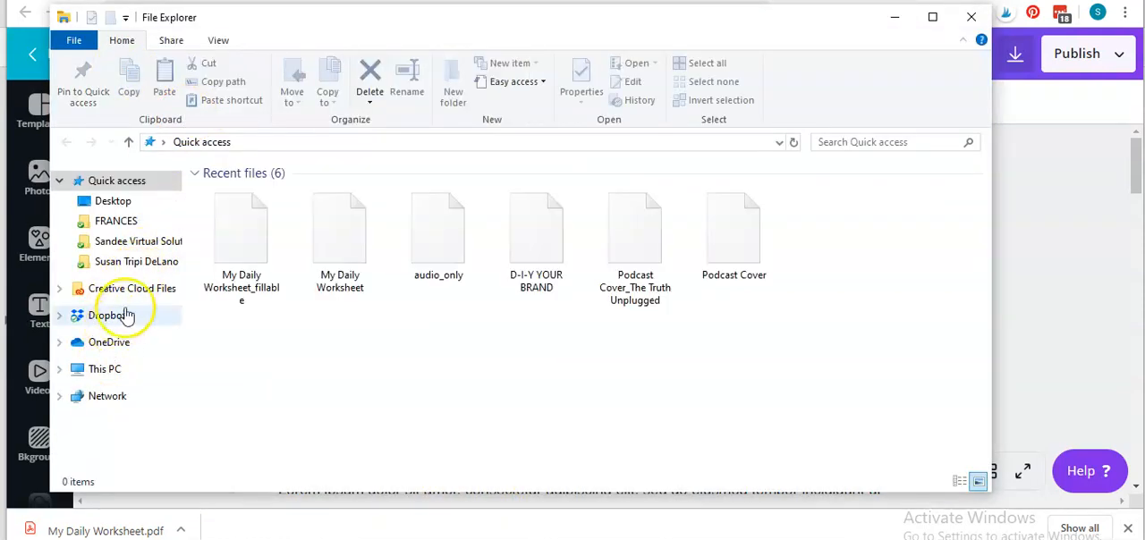
click(115, 202)
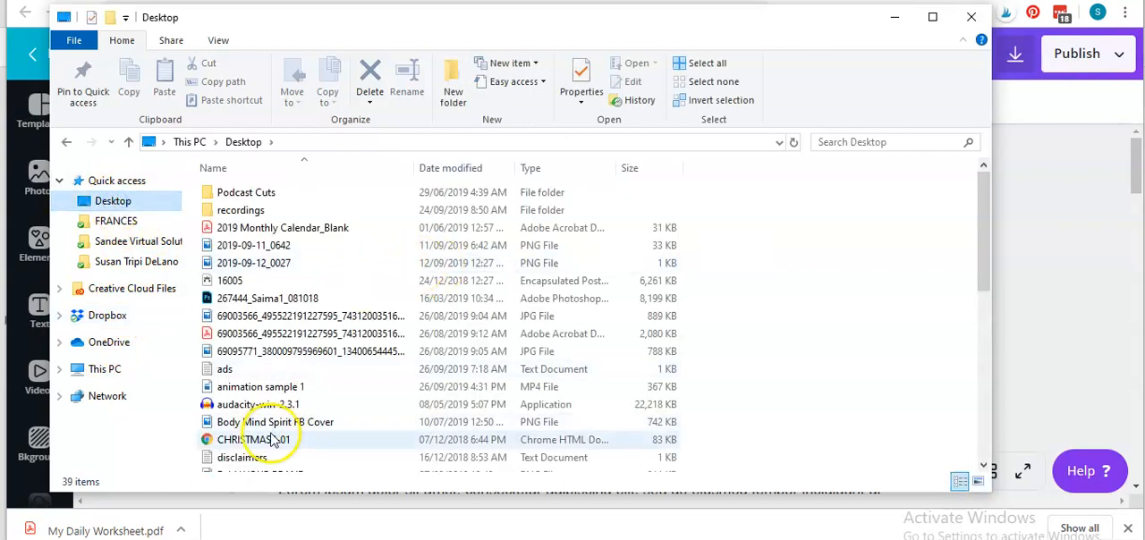
scroll(300, 369, down, 6)
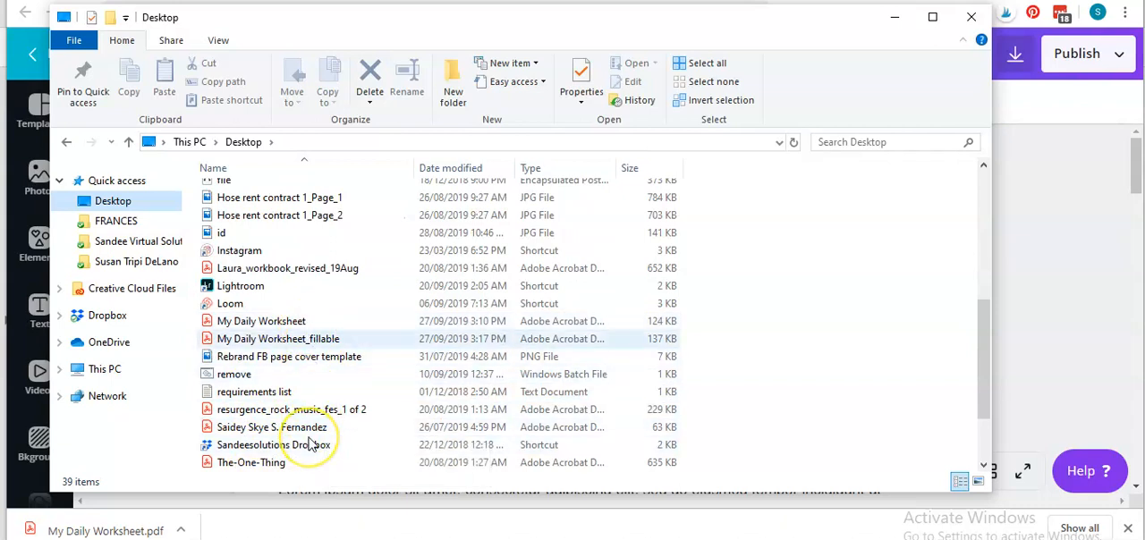
click(278, 339)
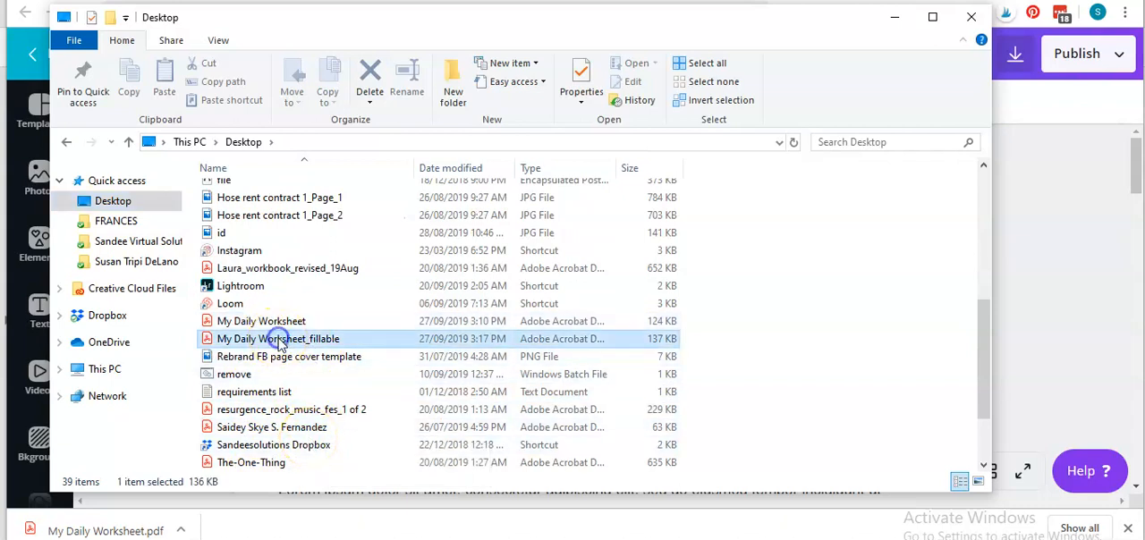
right_click(277, 339)
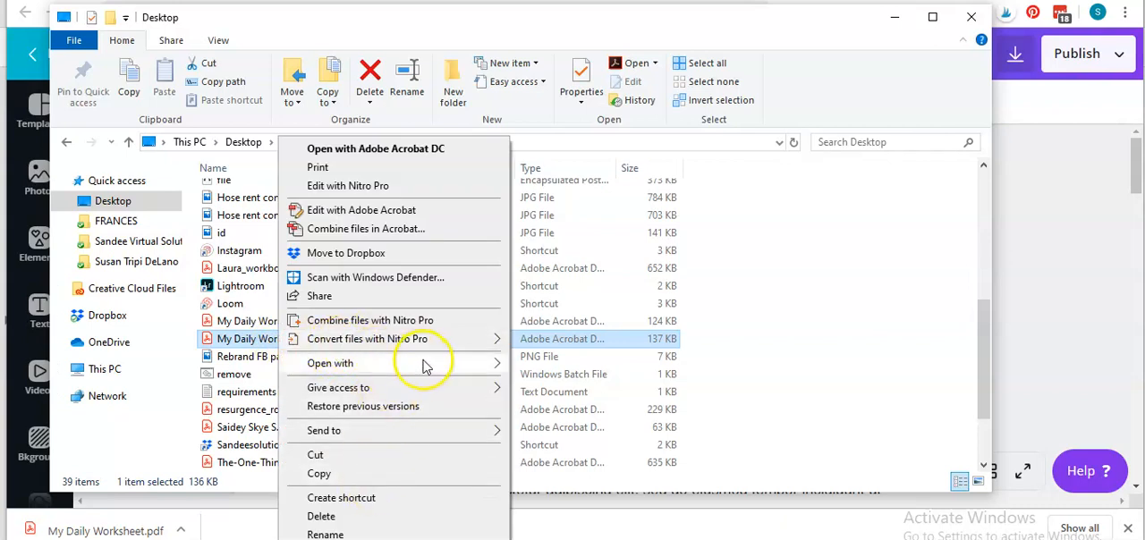
mouse_move(486, 366)
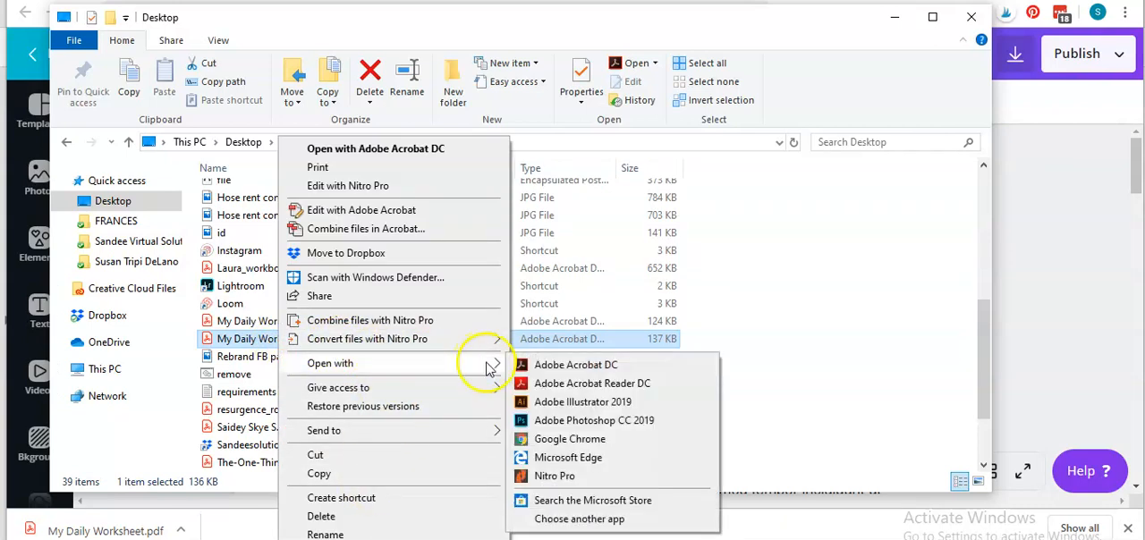
click(582, 442)
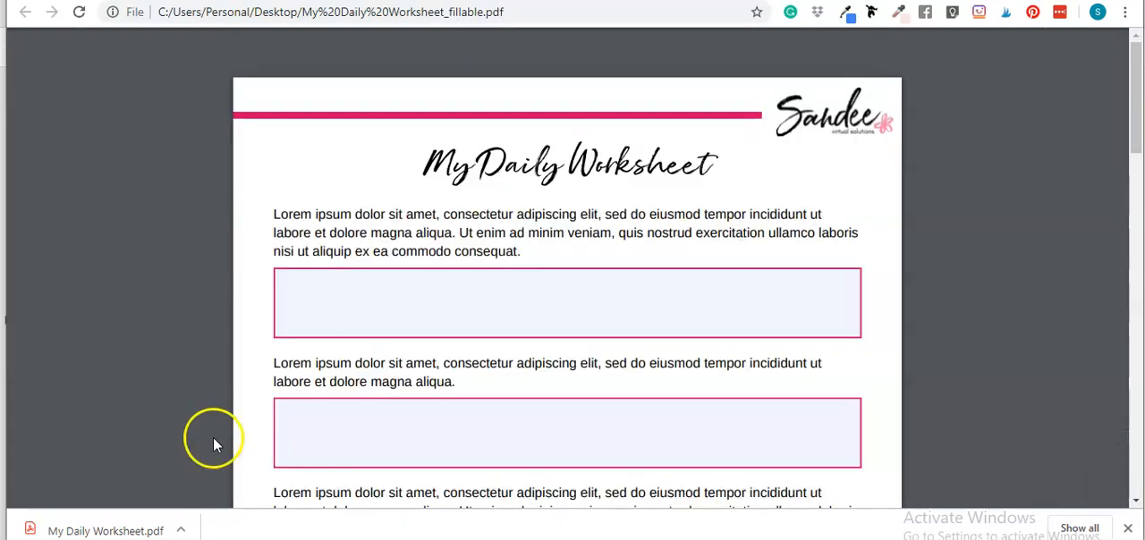
- Fill the three boxed fields on page 1 with yes, no and yes, and the lined field with Bla bla bla
click(379, 297)
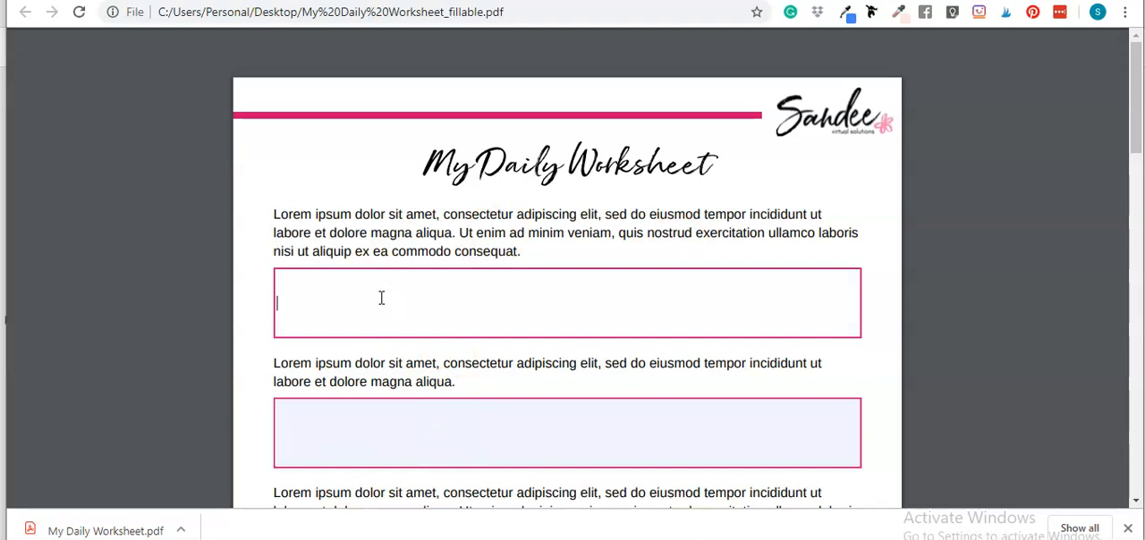
text(yes)
key(Tab)
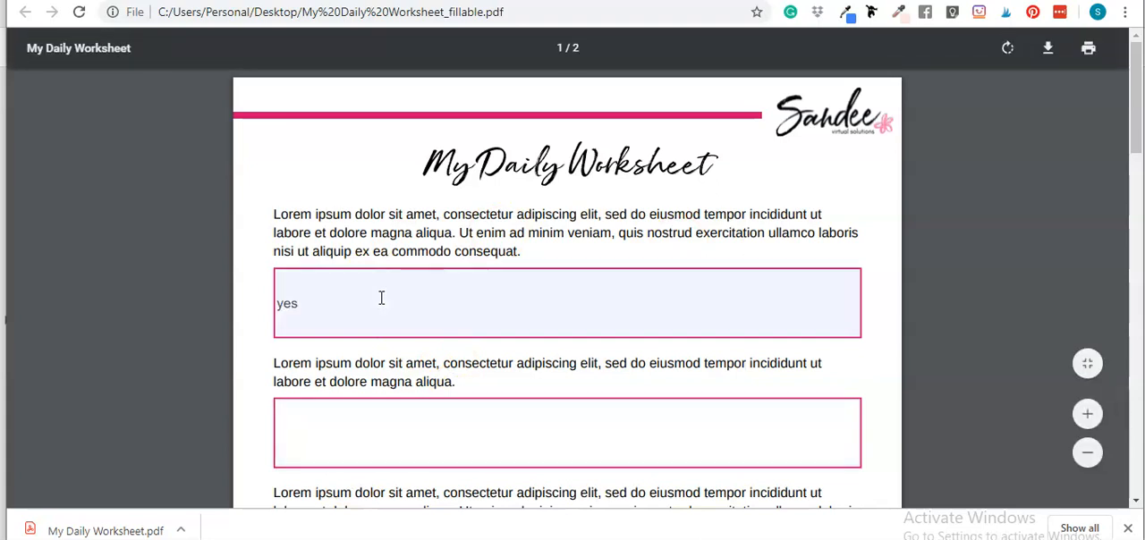
key(Tab)
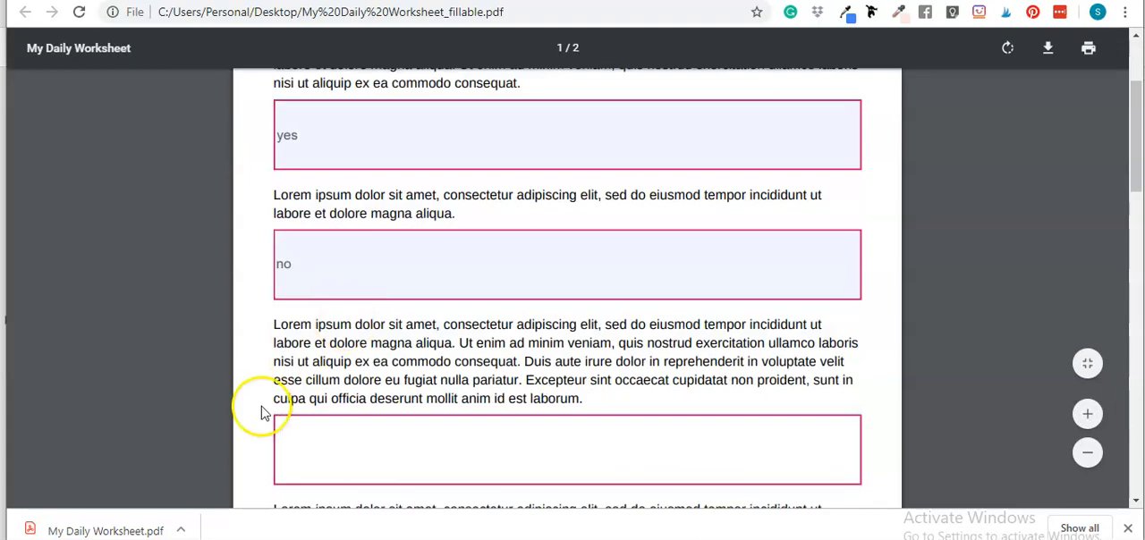
text(yes)
key(Tab)
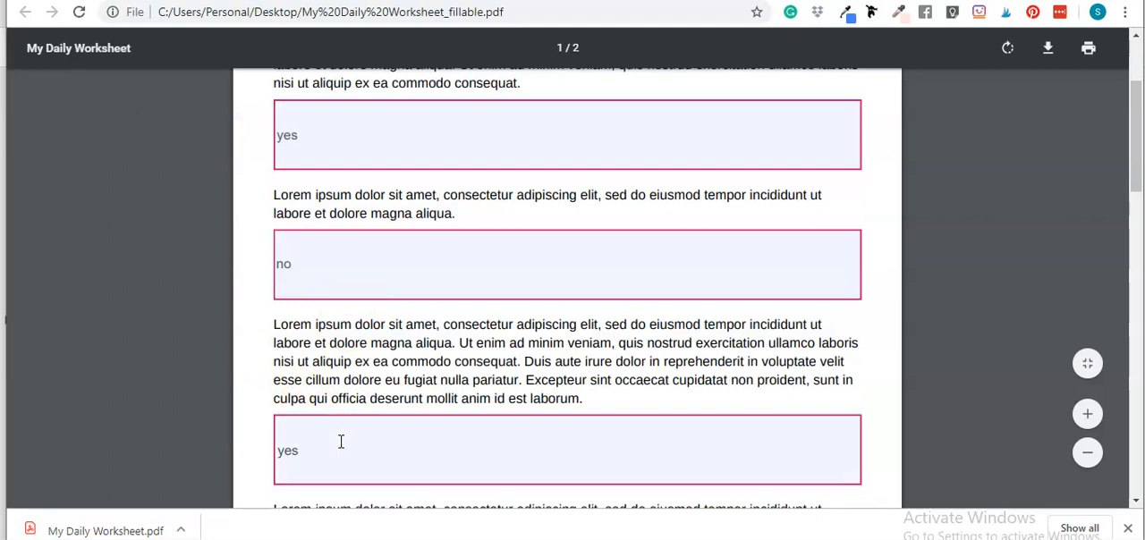
scroll(332, 395, down, 1)
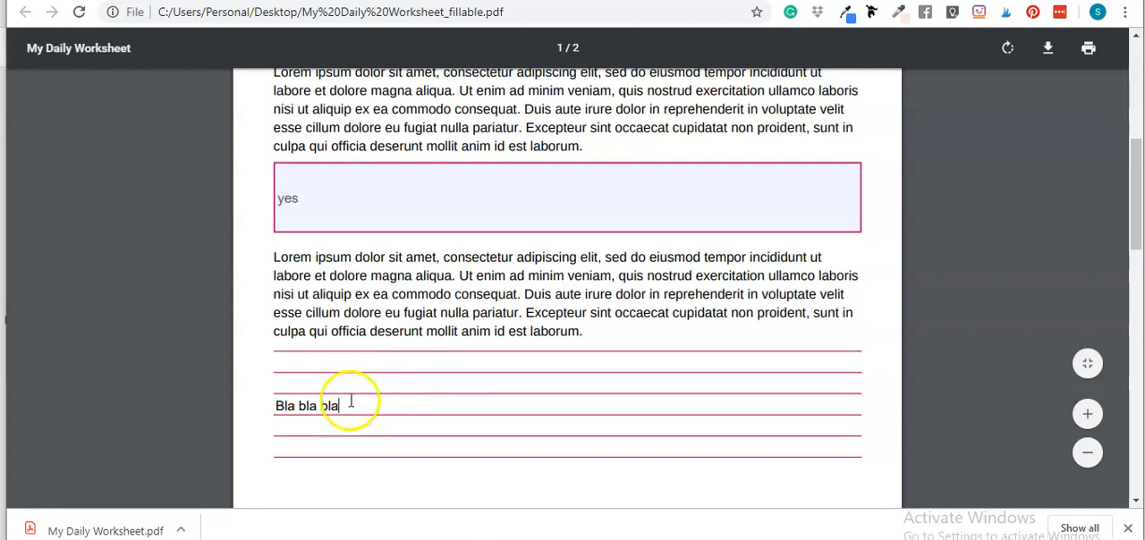
- Look over the filled answers on page 1 and the Daily Planner fields on page 2
scroll(457, 385, down, 4)
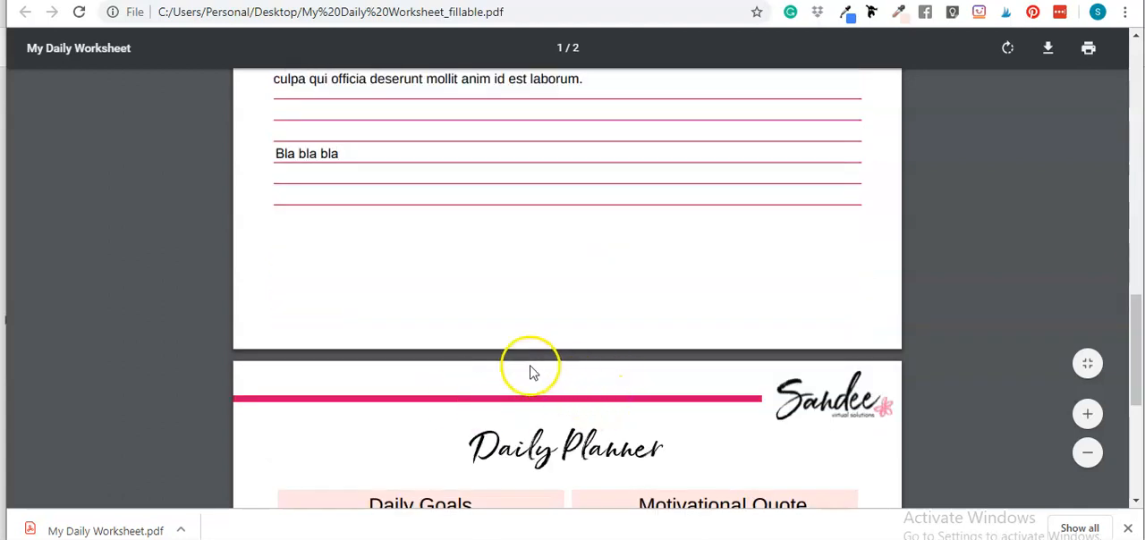
scroll(501, 304, down, 7)
scroll(427, 197, up, 7)
scroll(482, 309, down, 7)
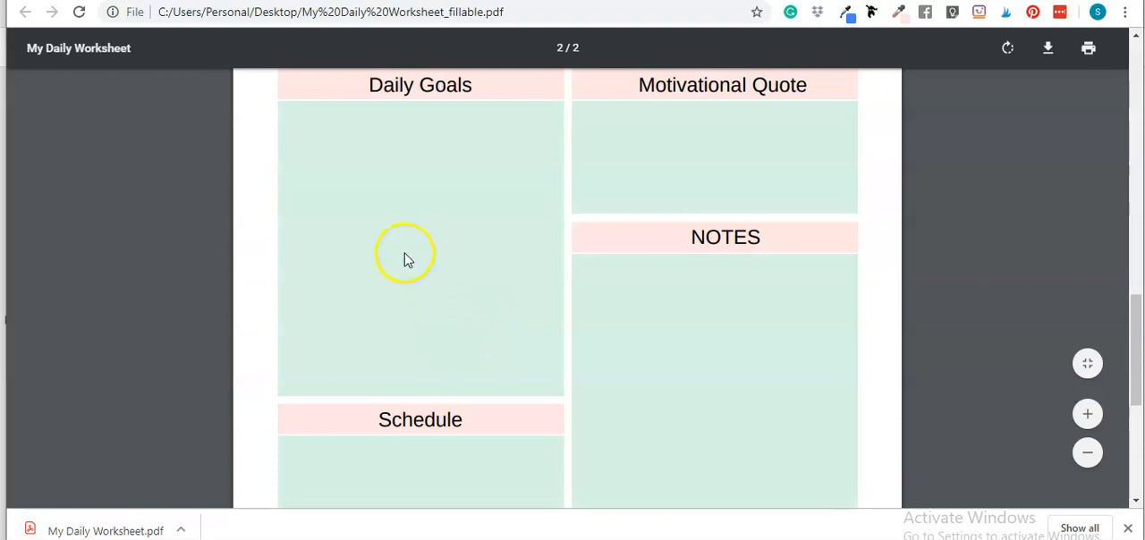
scroll(407, 259, up, 6)
scroll(423, 344, up, 8)
scroll(454, 324, down, 14)
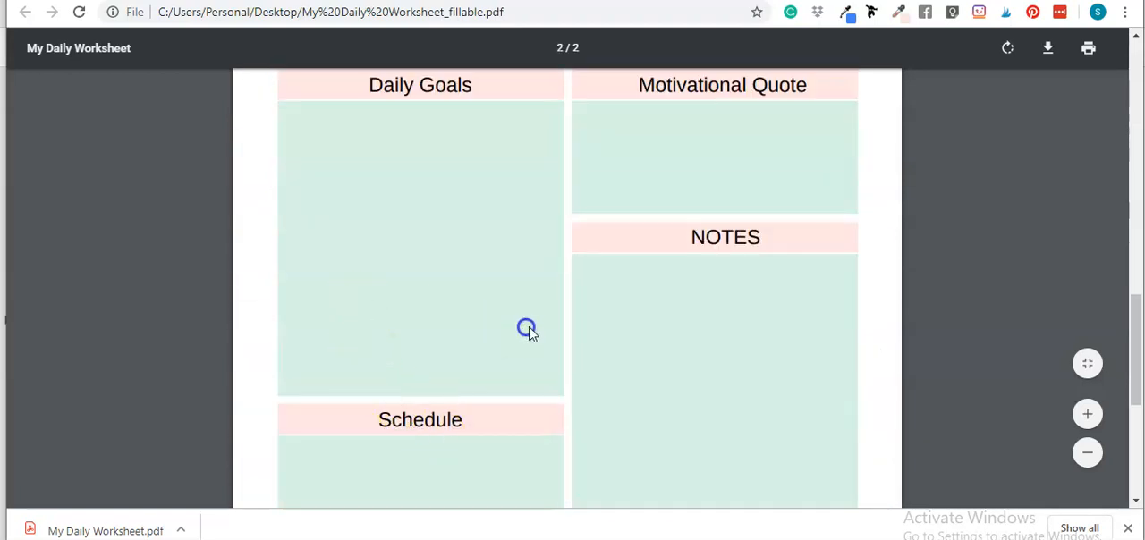
scroll(525, 327, up, 10)
scroll(467, 268, up, 2)
scroll(437, 230, down, 7)
scroll(442, 256, up, 3)
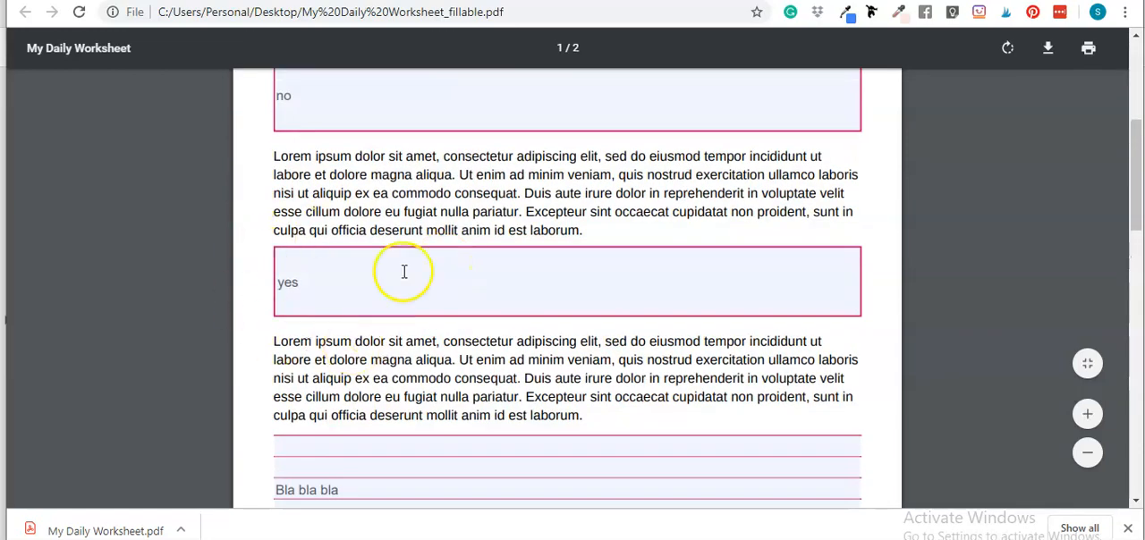
scroll(895, 204, up, 3)
scroll(853, 220, down, 1)
scroll(894, 228, down, 1)
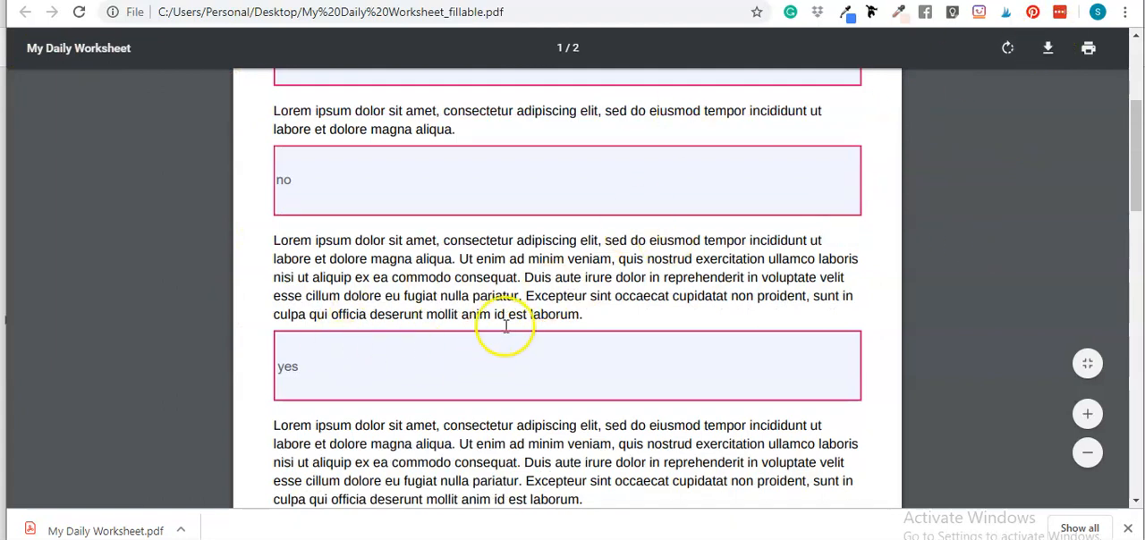
- Print the filled form to PDF with all pages and save it on the Desktop as My Daily Worksheet_answered
click(1088, 49)
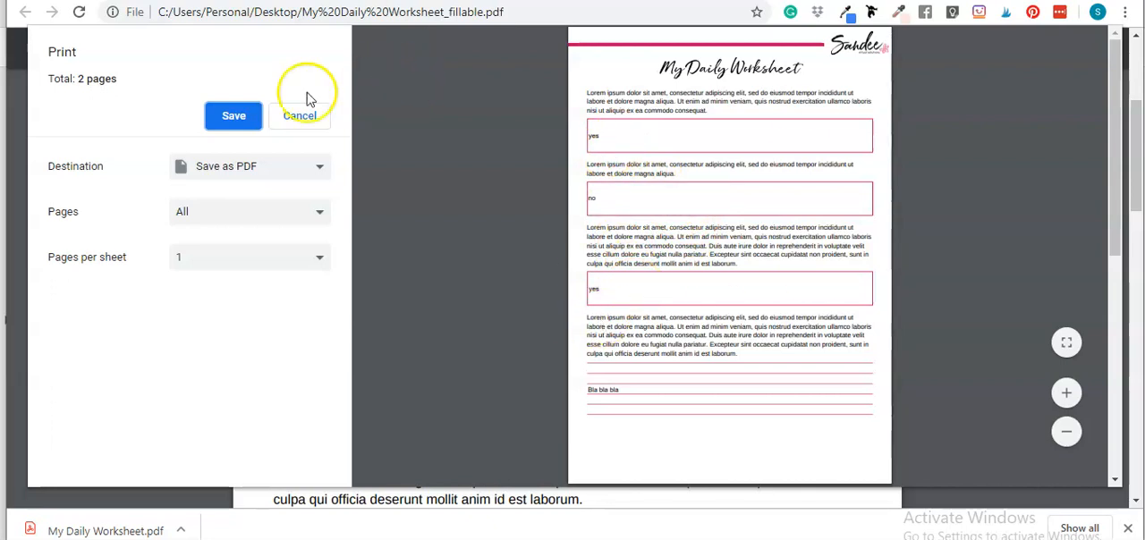
click(228, 124)
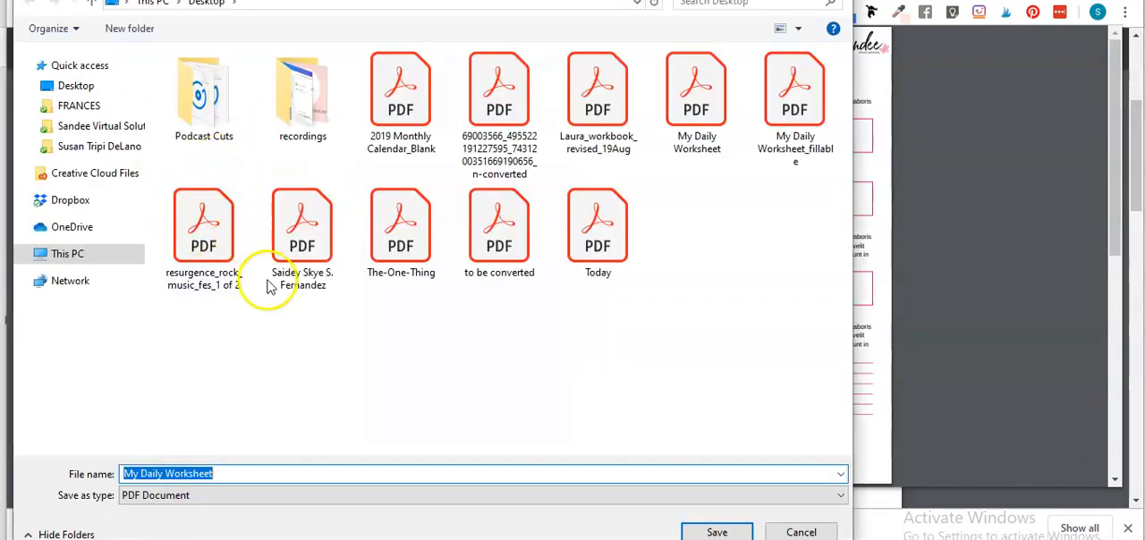
click(236, 474)
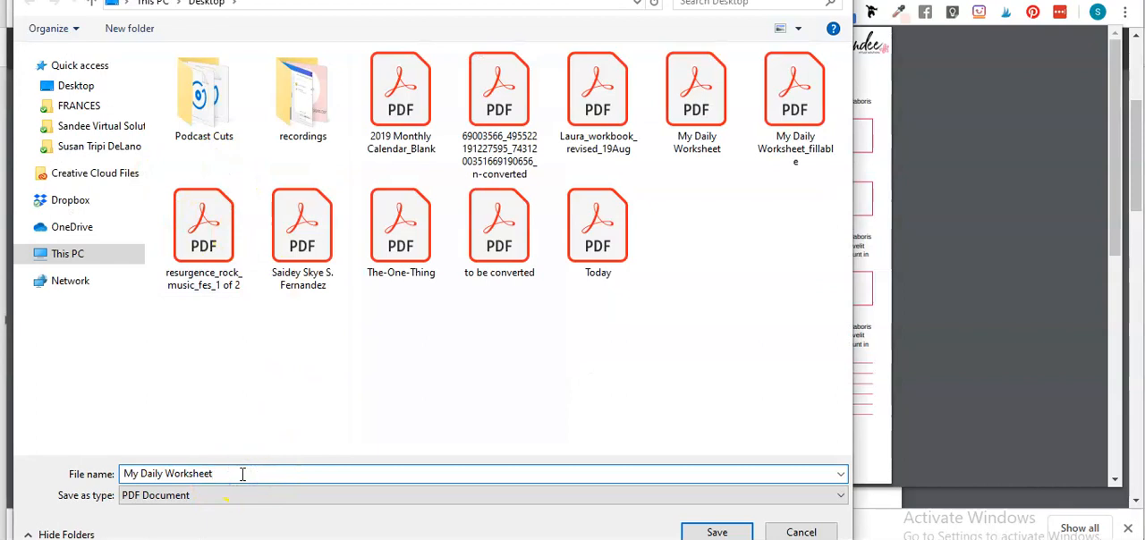
text(_answered)
key(Return)
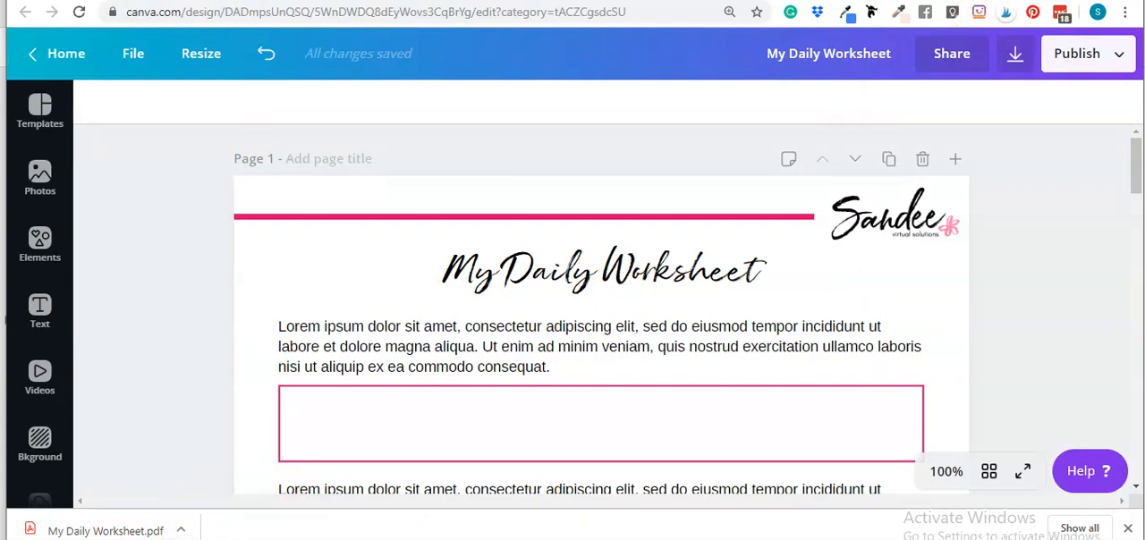
- Switch to File Explorer, refresh the Desktop folder and locate My Daily Worksheet_answered
key(alt+Tab)
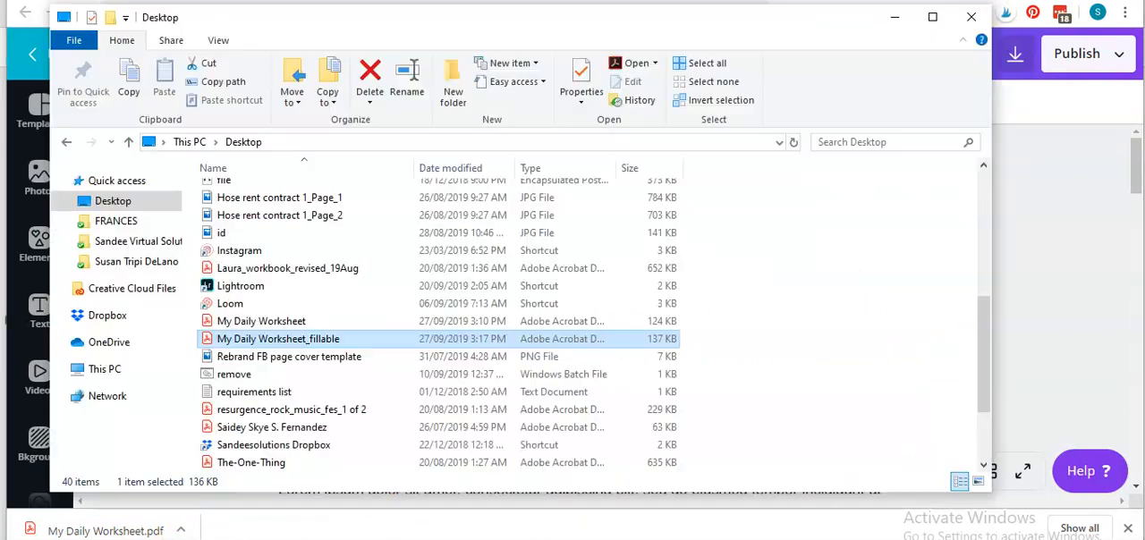
click(777, 356)
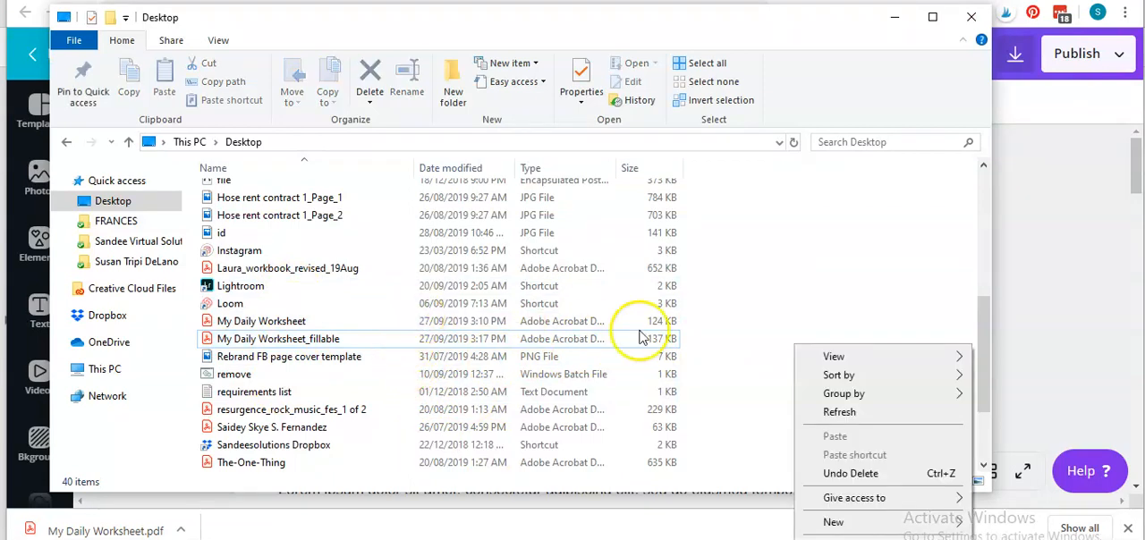
click(836, 411)
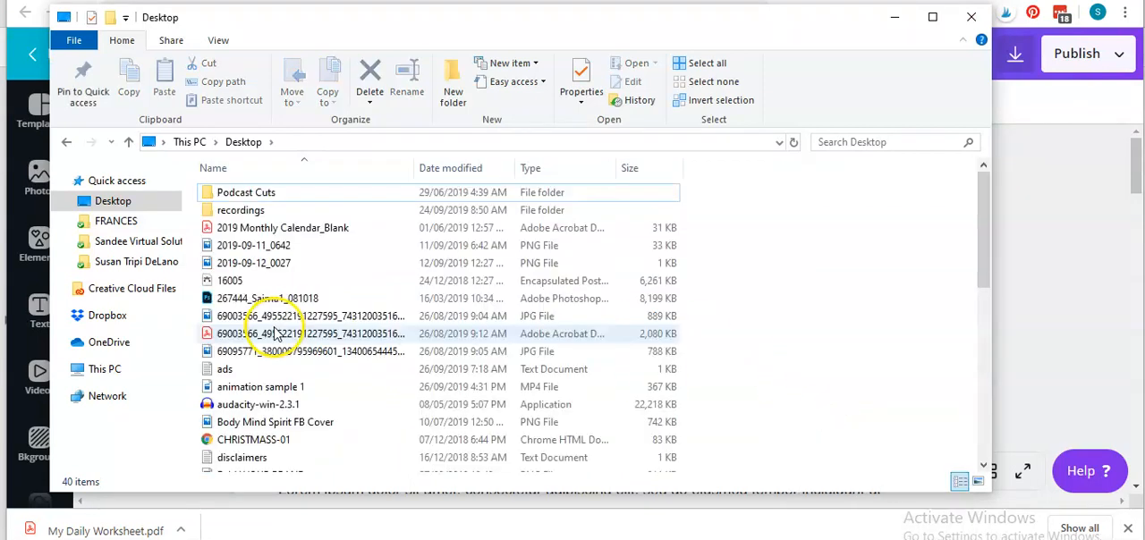
scroll(358, 304, down, 3)
scroll(362, 357, down, 2)
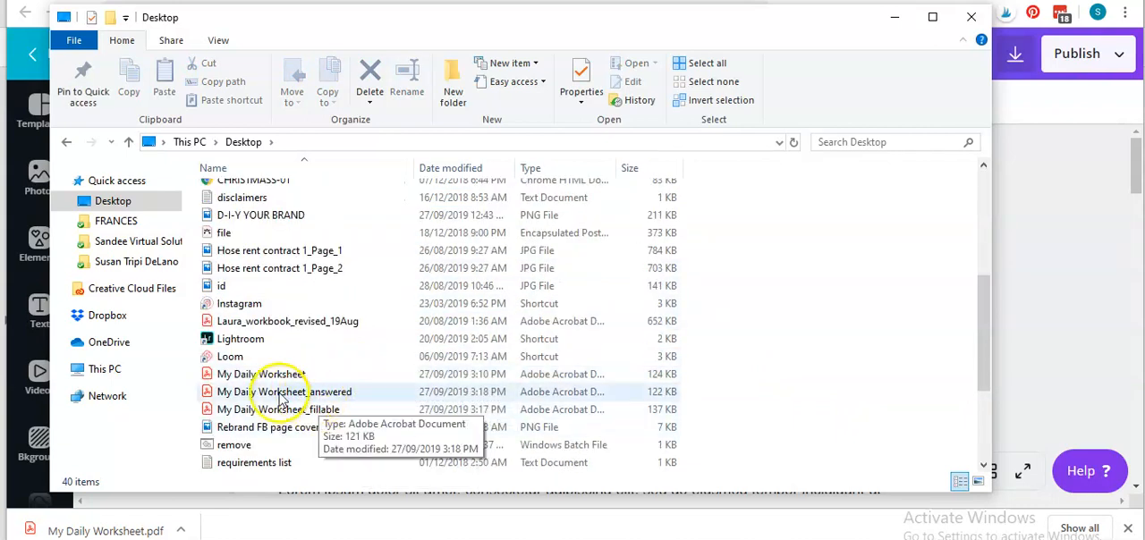
- Open My Daily Worksheet_answered in Google Chrome and check the answers on page 1
click(282, 399)
right_click(281, 397)
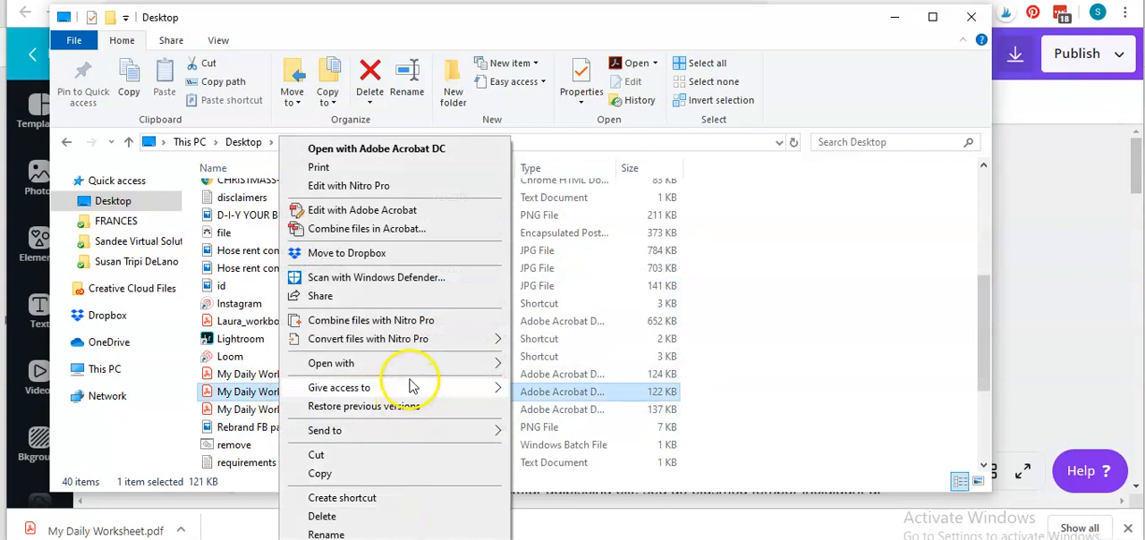
mouse_move(490, 365)
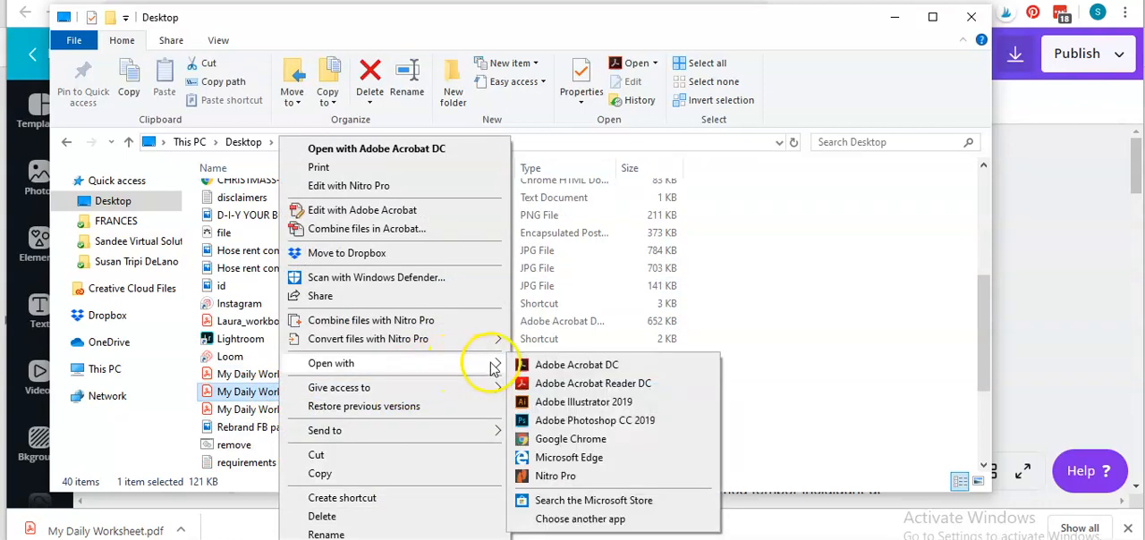
click(560, 457)
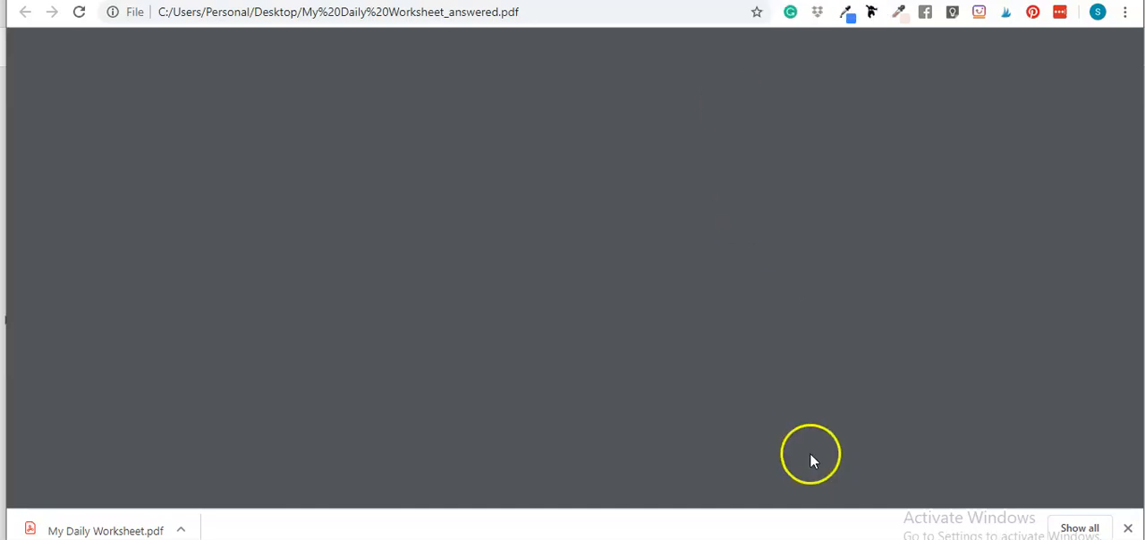
scroll(347, 327, down, 1)
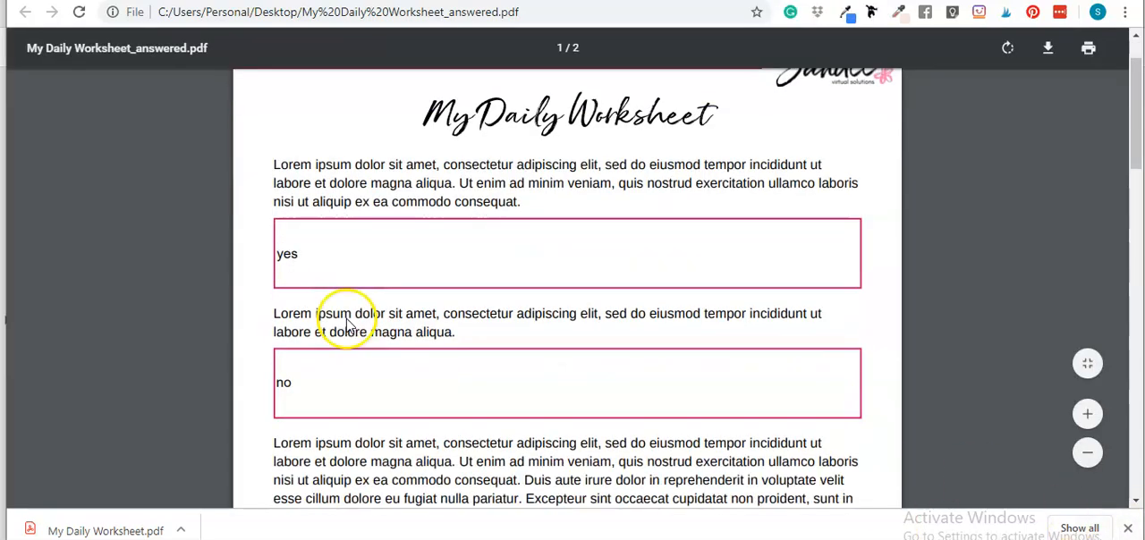
scroll(335, 238, down, 1)
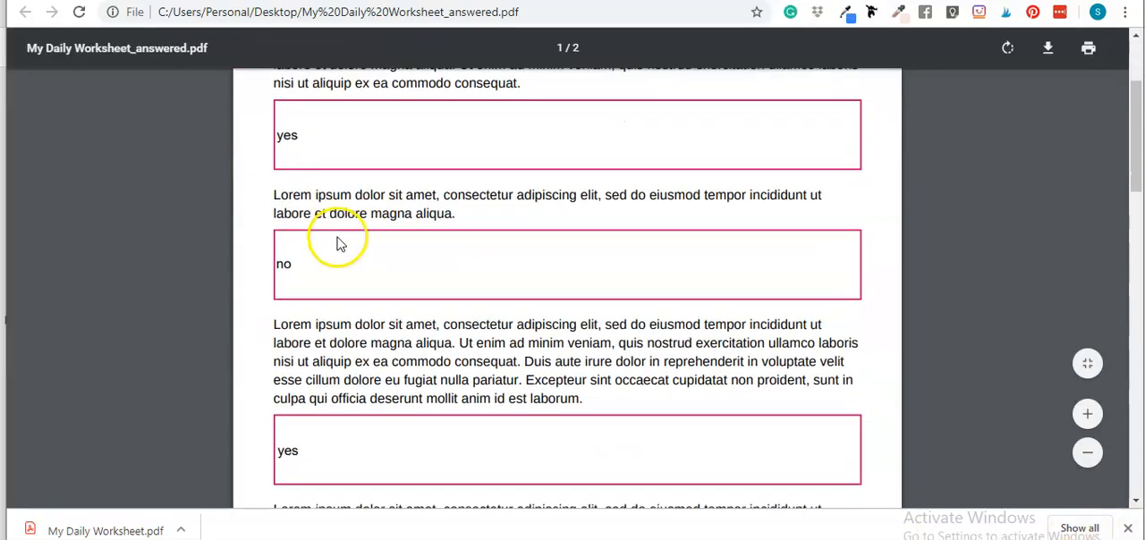